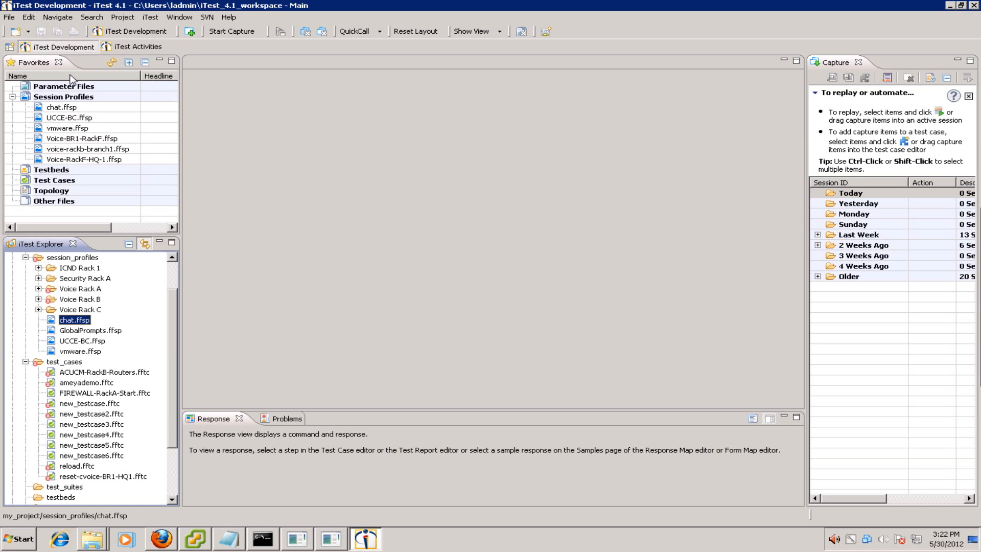
- Visit the iTest Activities perspective, then switch back to iTest Development
{"action": "left_click", "coordinate": [132, 47]}
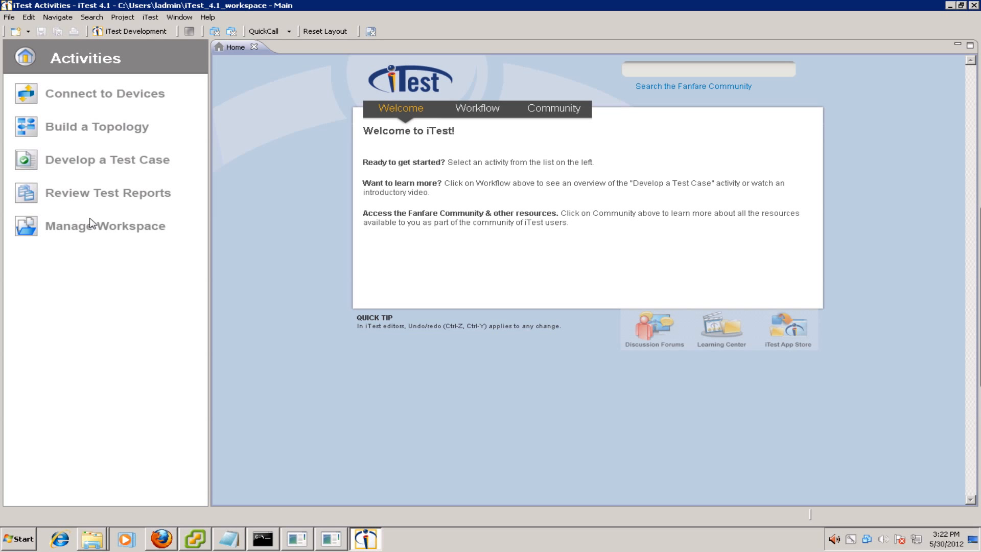
{"action": "left_click", "coordinate": [143, 33]}
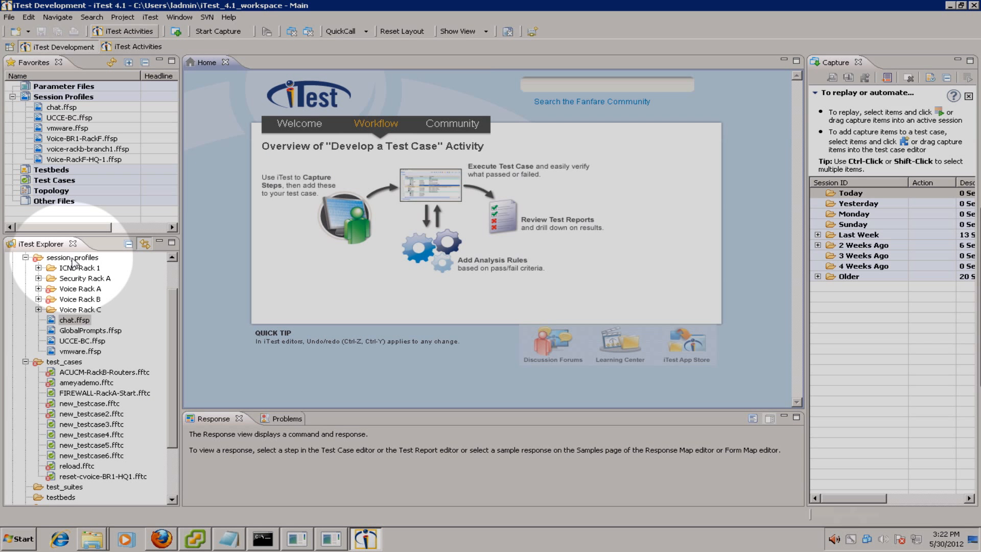
- Add session profile Firewall6.ffsp under session_profiles and choose Telnet as its session type
{"action": "right_click", "coordinate": [72, 259]}
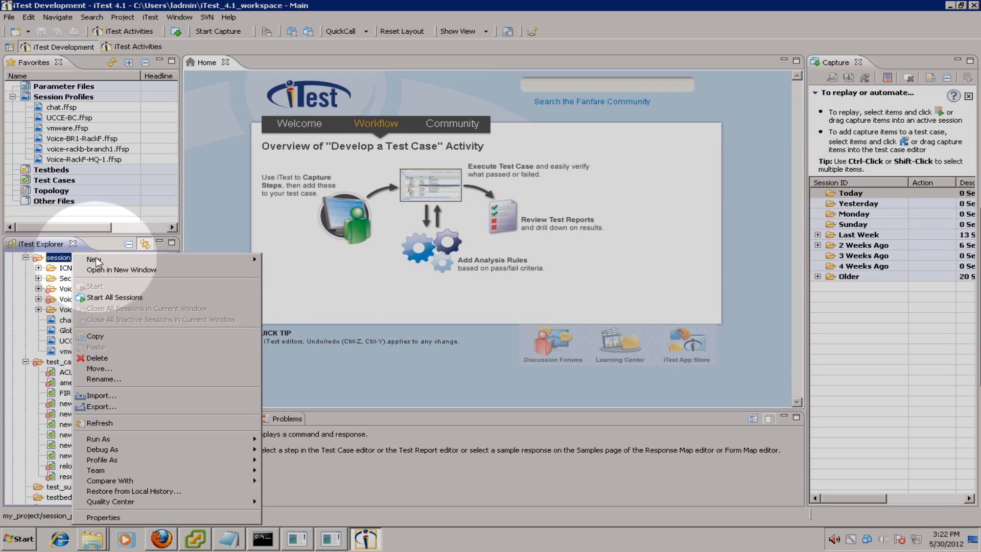
{"action": "mouse_move", "coordinate": [97, 259]}
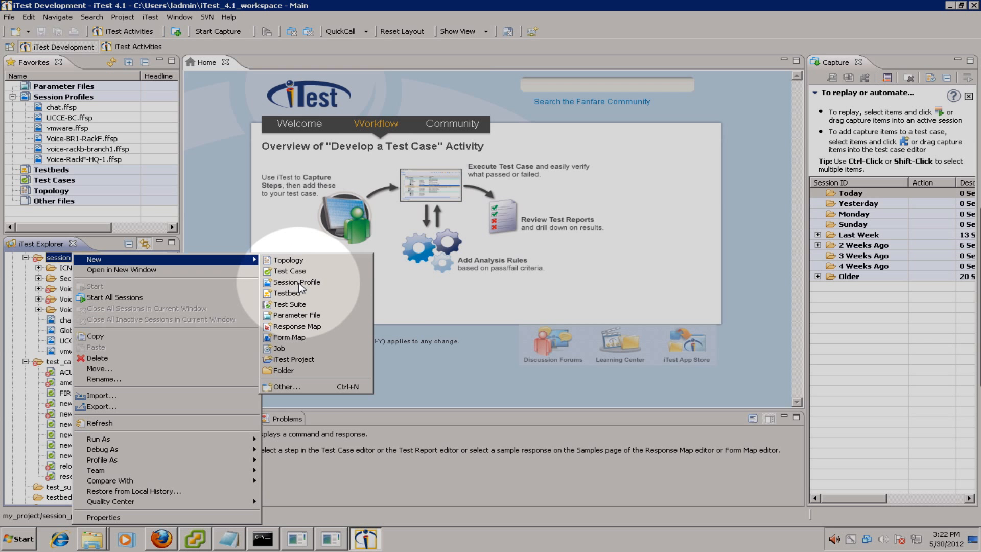
{"action": "left_click", "coordinate": [297, 282]}
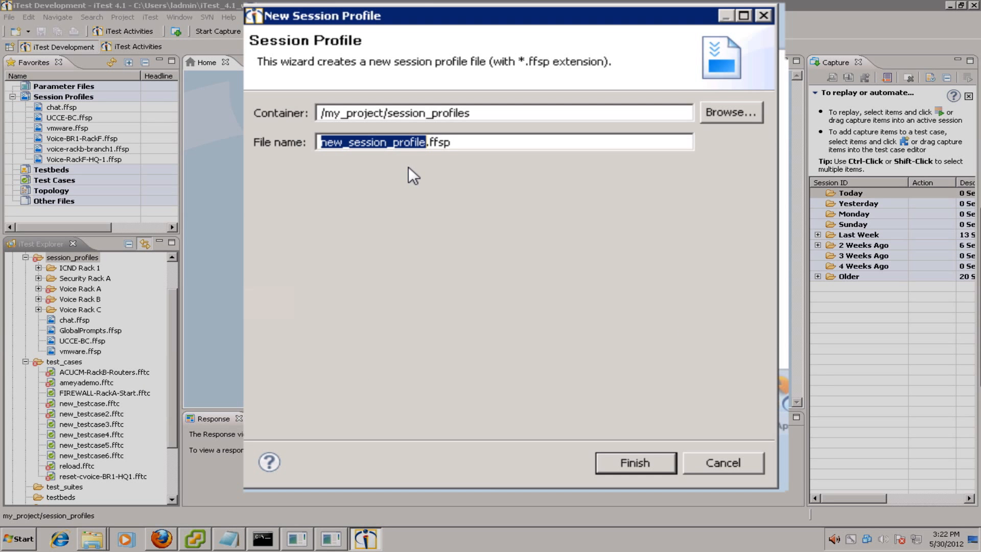
{"action": "type", "text": "Firewall"}
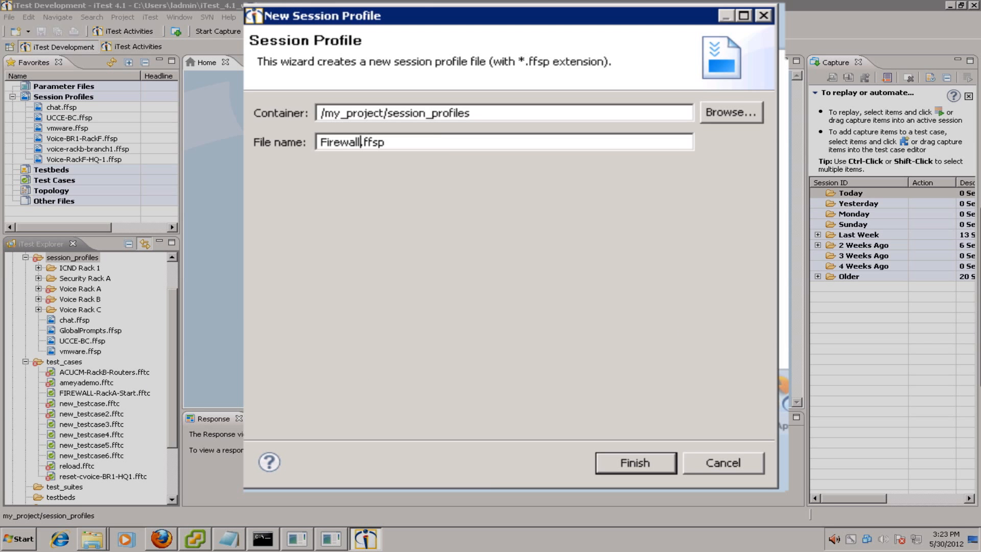
{"action": "type", "text": "6"}
{"action": "key", "text": "Return"}
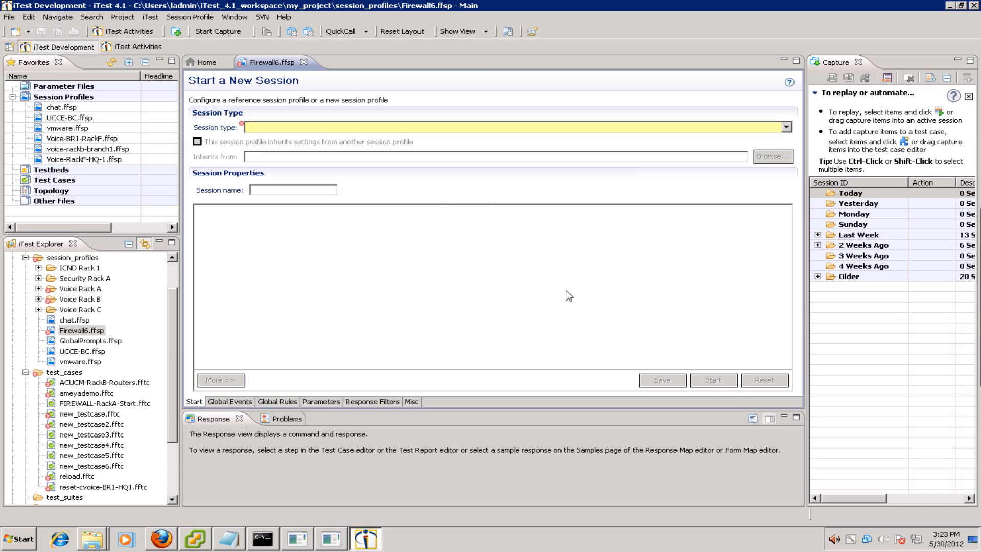
{"action": "left_click", "coordinate": [261, 129]}
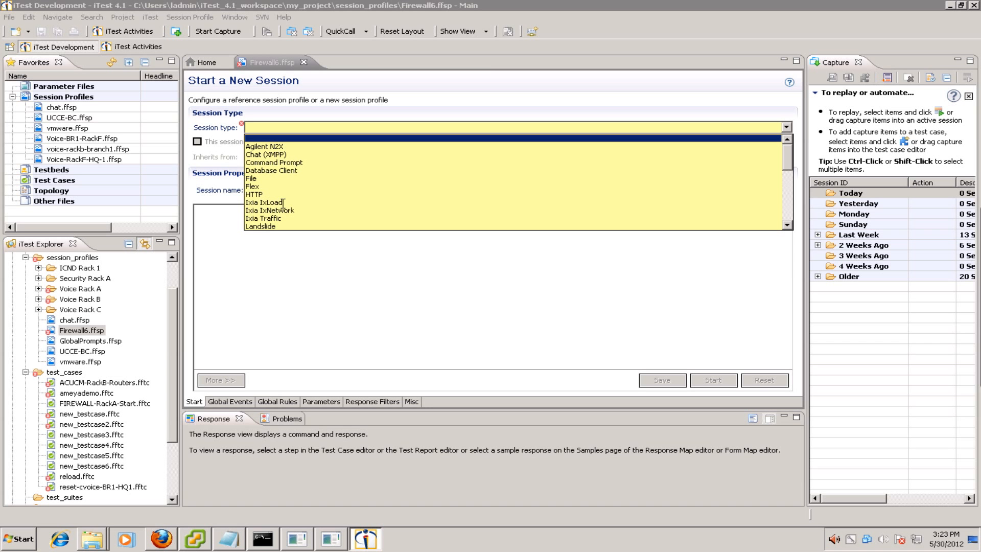
{"action": "scroll", "coordinate": [282, 203], "scroll_direction": "down", "scroll_amount": 7}
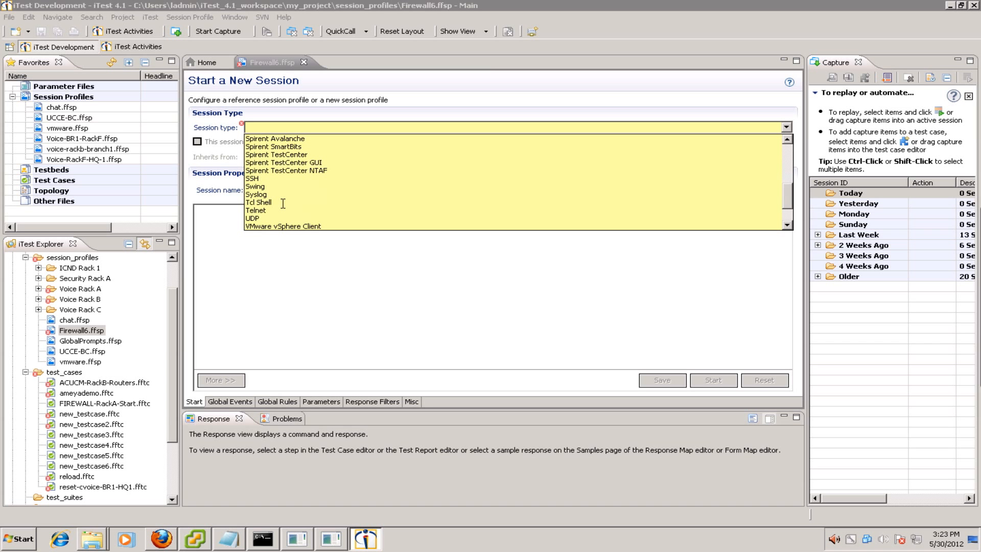
{"action": "left_click", "coordinate": [262, 171]}
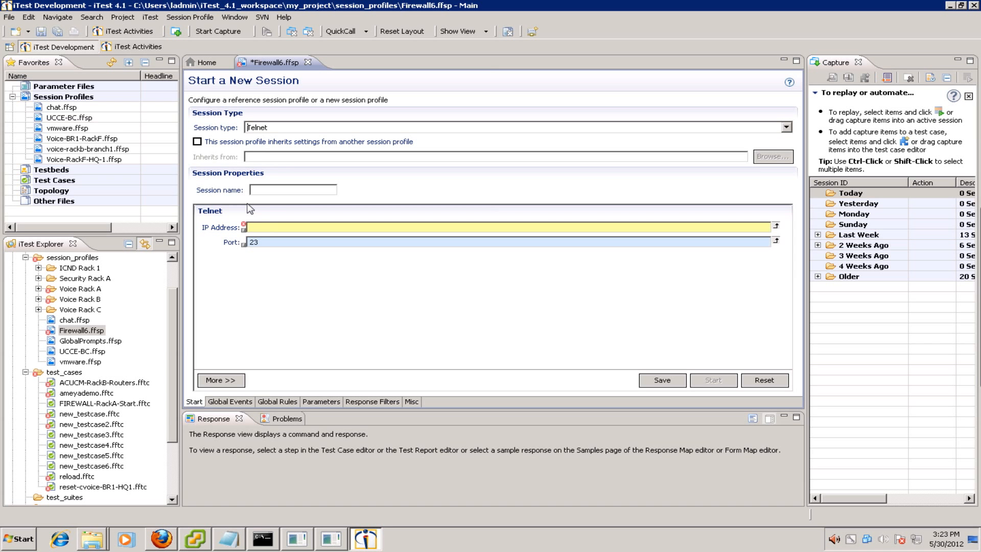
- Enter IP address 172.16.100.221 and port 2007 in Firewall6, then save the profile
{"action": "left_click", "coordinate": [270, 224]}
{"action": "type", "text": "172.16"}
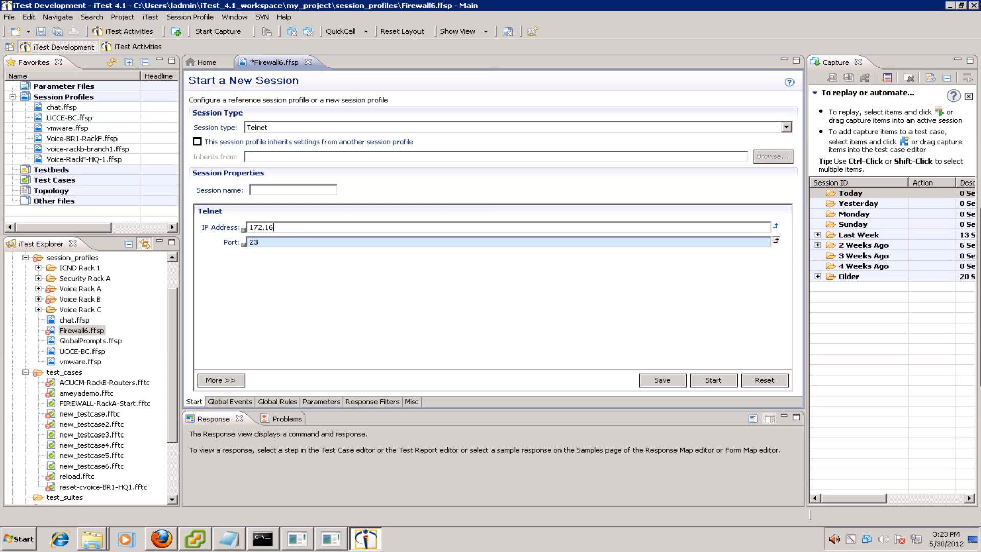
{"action": "type", "text": ".100.221"}
{"action": "key", "text": "BackSpace"}
{"action": "key", "text": "BackSpace"}
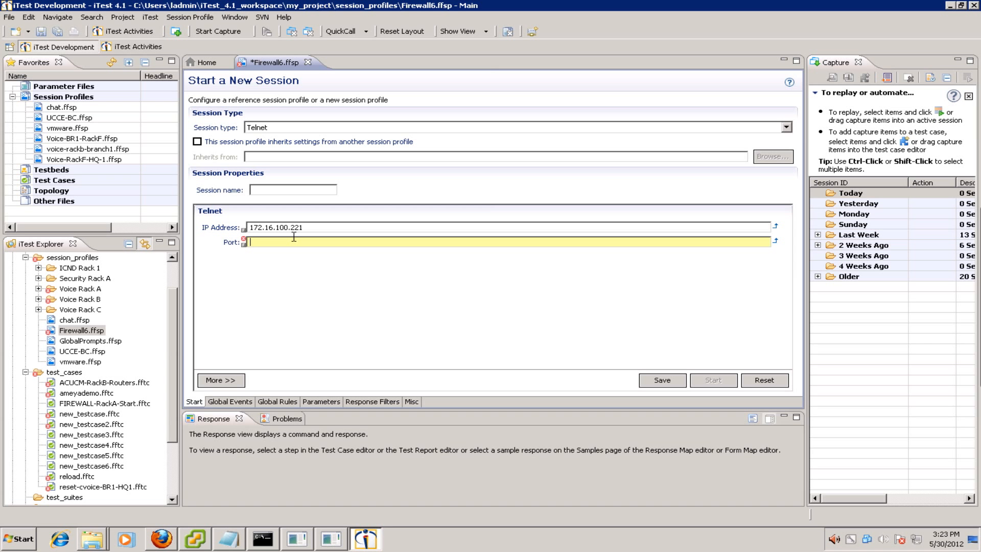
{"action": "type", "text": "2007"}
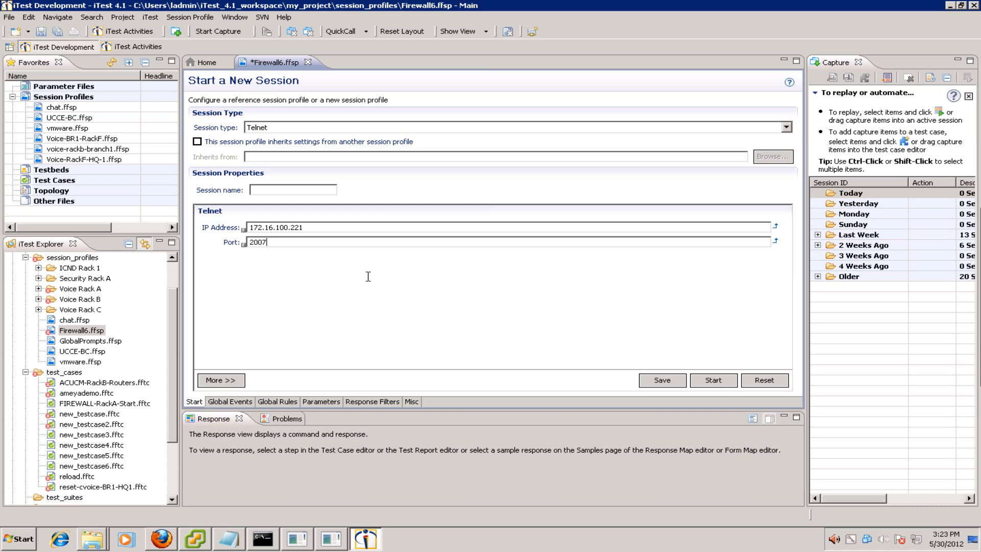
{"action": "key", "text": "shift+Tab"}
{"action": "left_click", "coordinate": [661, 381]}
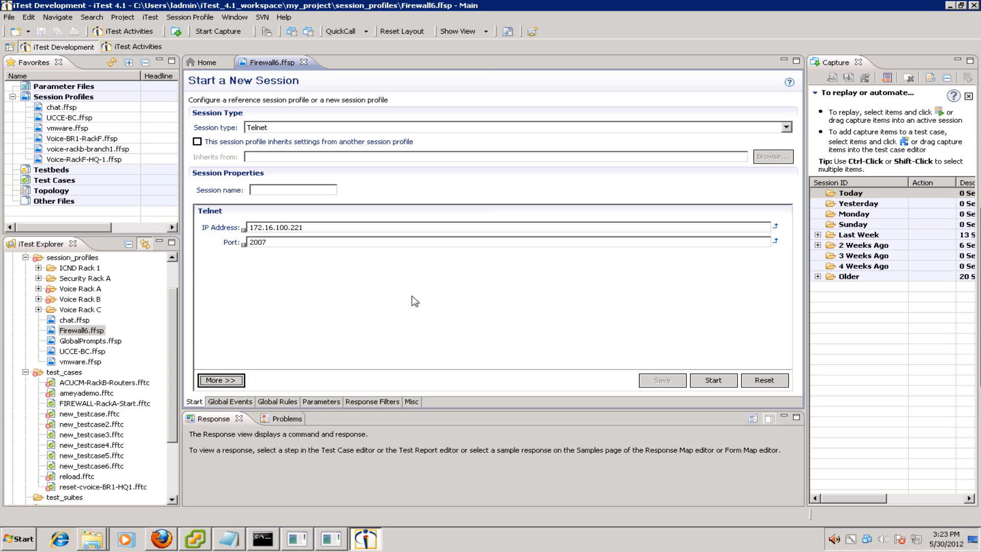
- Start a Telnet capture on Firewall6, enter the login name and password, and reach the prompt
{"action": "left_click", "coordinate": [720, 384]}
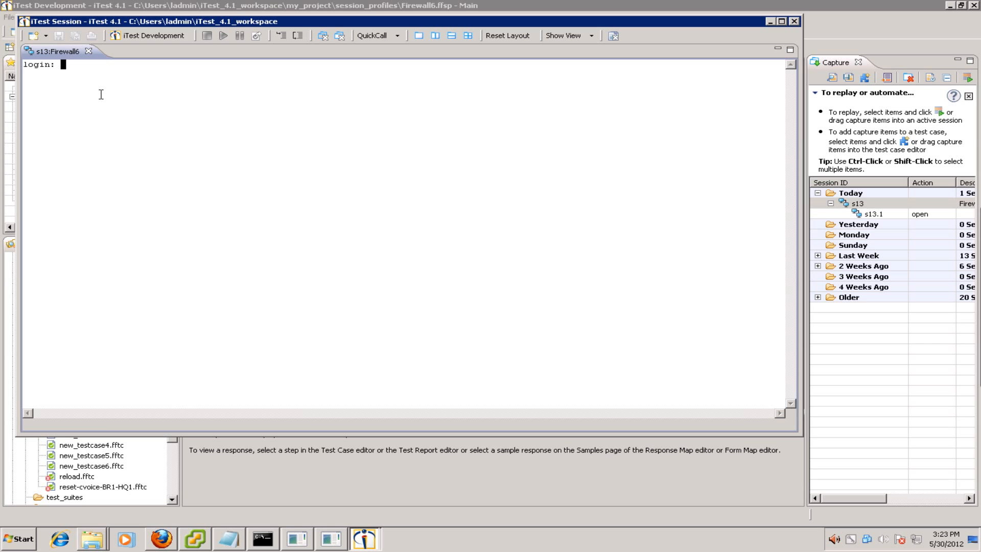
{"action": "key", "text": "Return"}
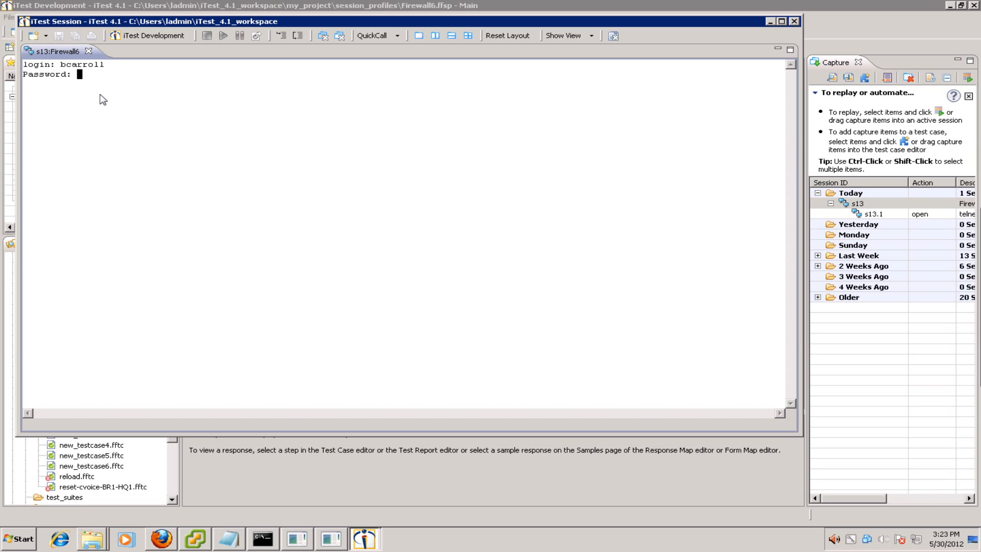
{"action": "key", "text": "Return"}
{"action": "key", "text": "Return"}
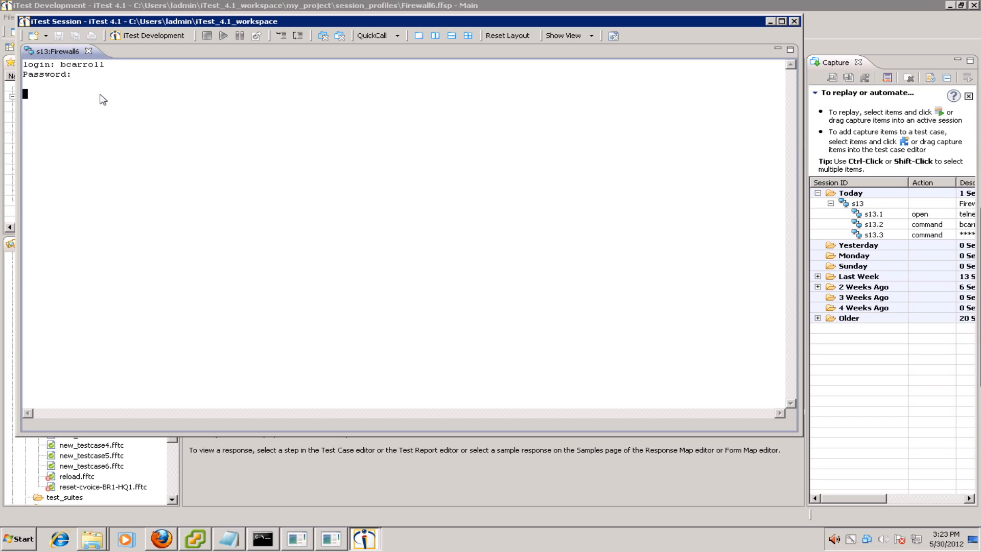
{"action": "key", "text": "Return"}
{"action": "key", "text": "Return"}
{"action": "key", "text": "Return"}
{"action": "key", "text": "Return"}
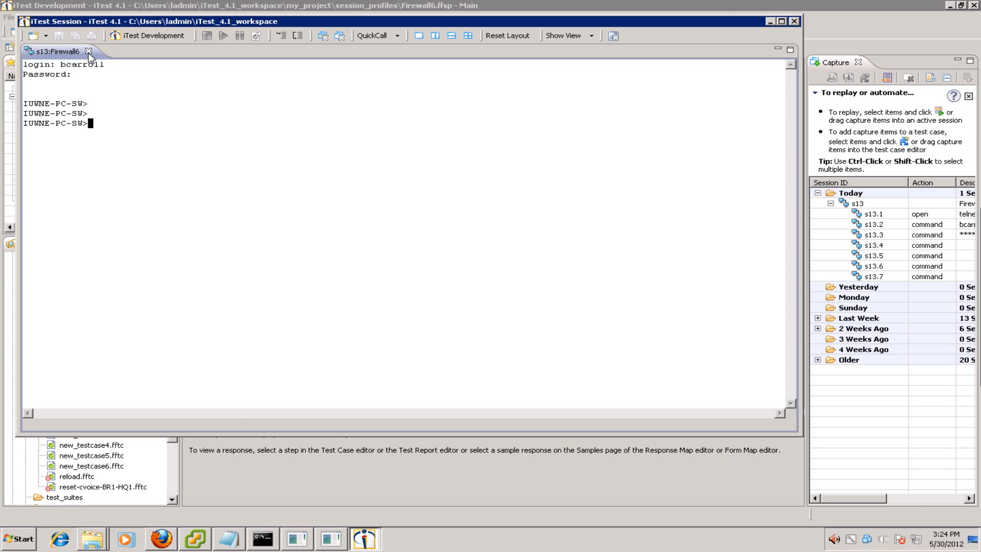
- Close the s13 session, accept the profile update, and delete all s13 captured steps
{"action": "left_click", "coordinate": [88, 51]}
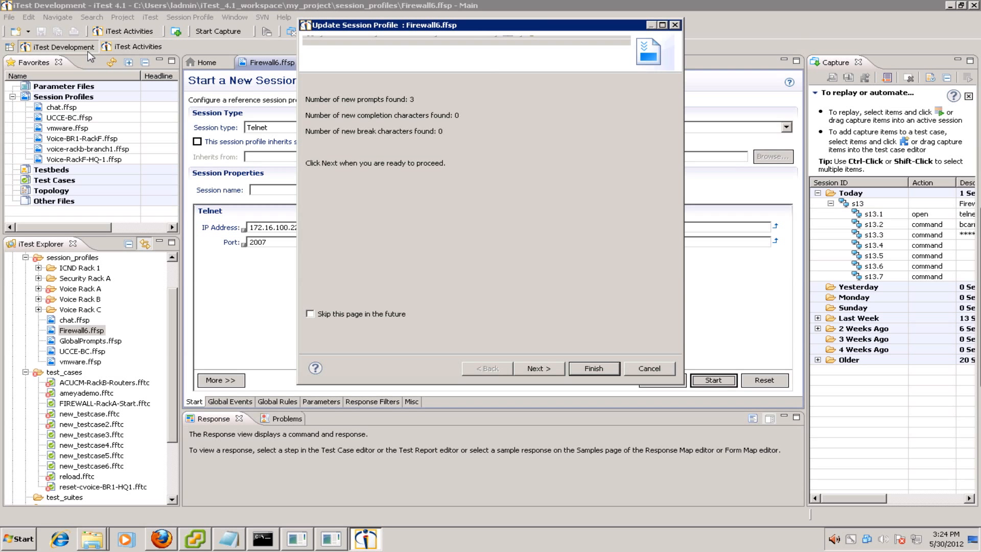
{"action": "left_click", "coordinate": [636, 368]}
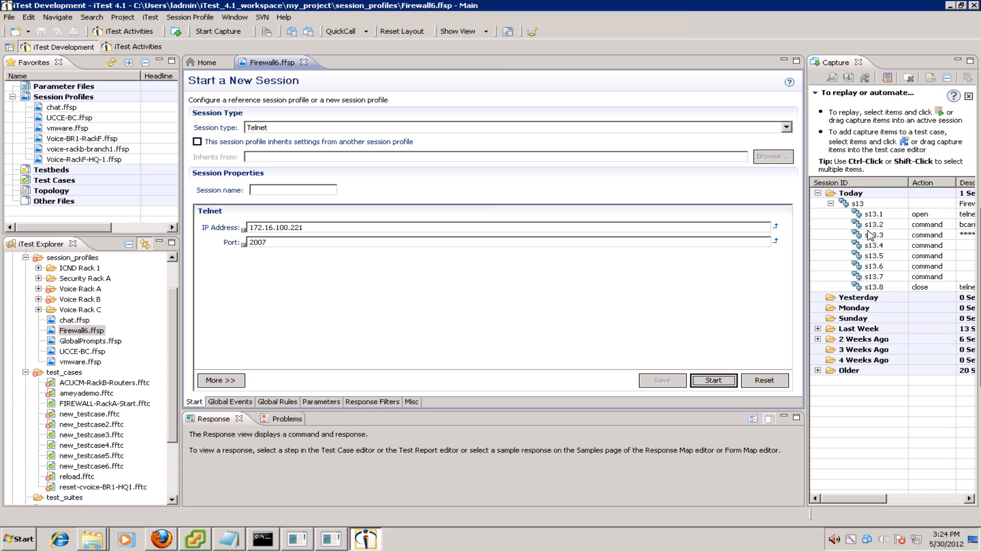
{"action": "left_click", "coordinate": [852, 210]}
{"action": "left_click", "coordinate": [858, 204]}
{"action": "left_click", "coordinate": [883, 286], "text": "shift"}
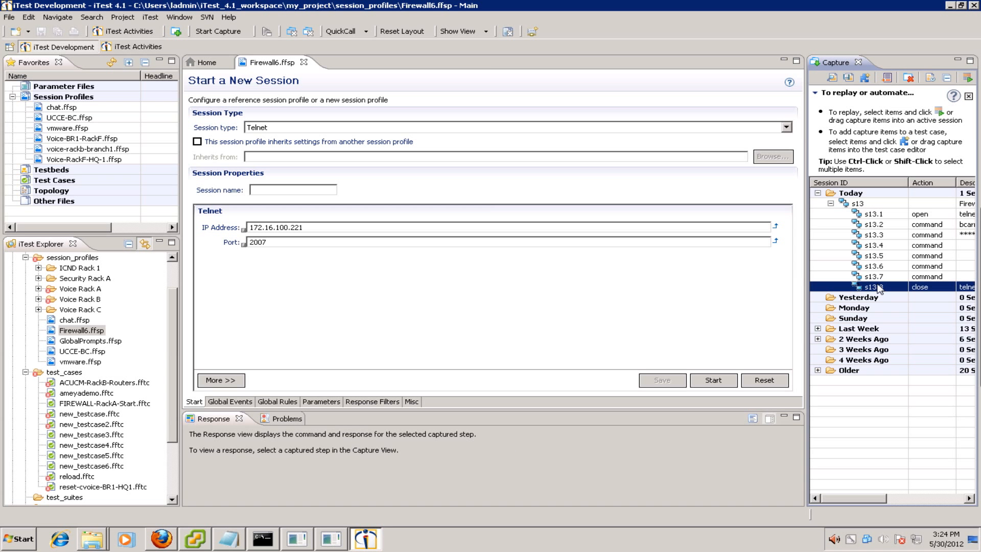
{"action": "right_click", "coordinate": [872, 262]}
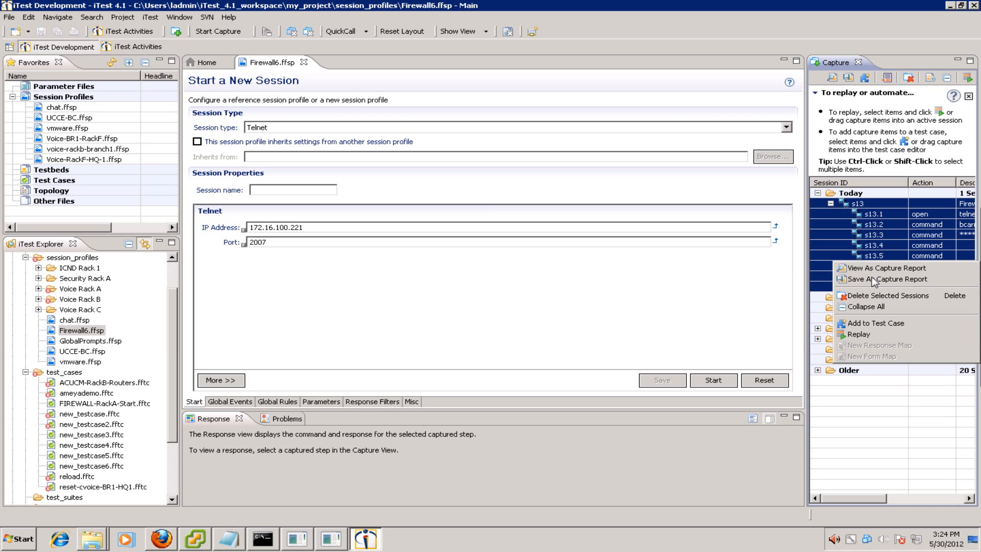
{"action": "left_click", "coordinate": [871, 296]}
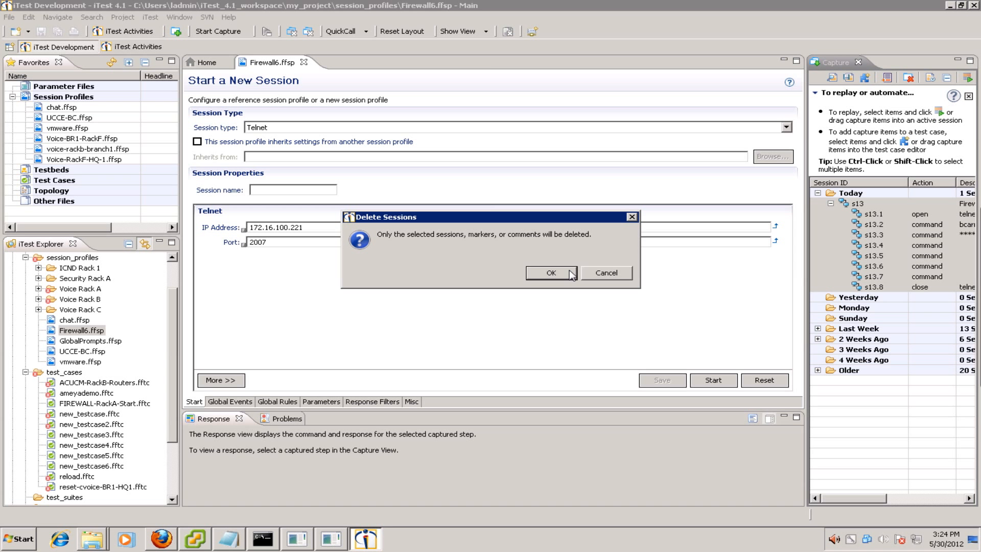
{"action": "left_click", "coordinate": [552, 274]}
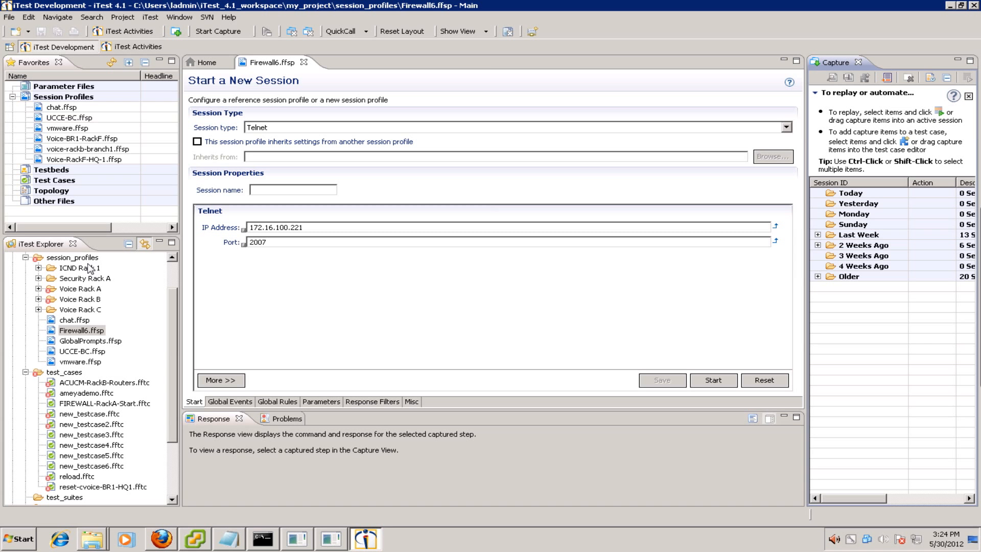
- Close Firewall6, open RA-Firewall1.ffsp from Security Rack A, and start its live session
{"action": "left_click", "coordinate": [303, 62]}
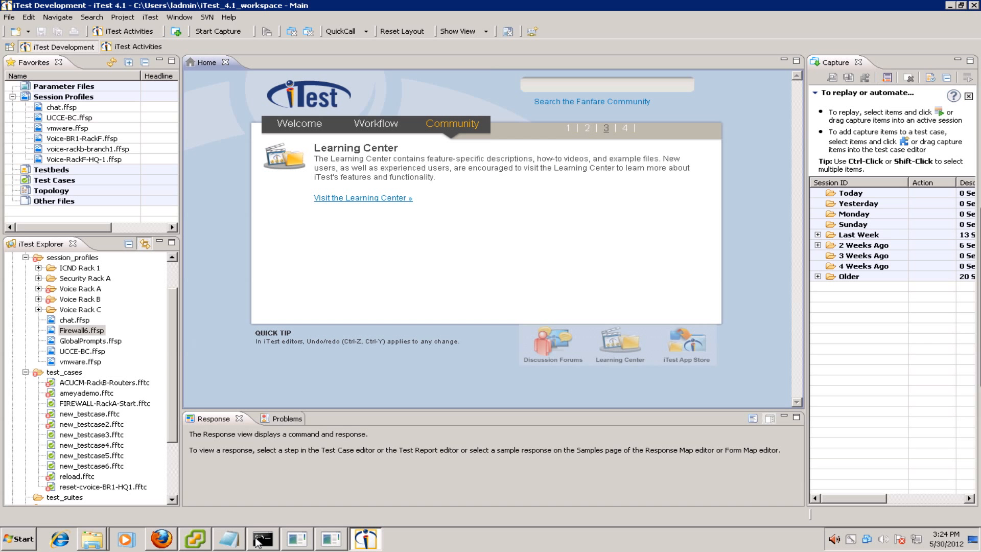
{"action": "left_click", "coordinate": [38, 278]}
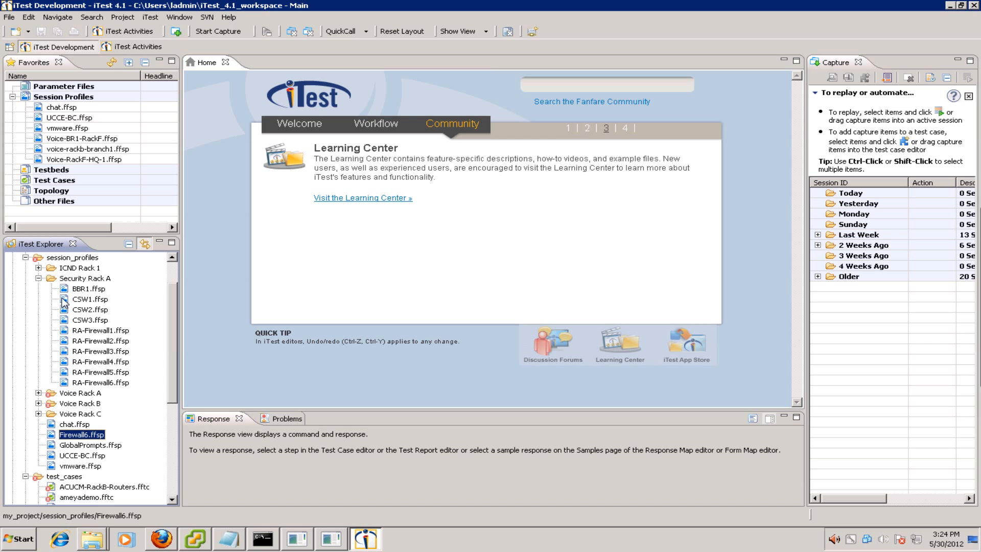
{"action": "left_click", "coordinate": [94, 332]}
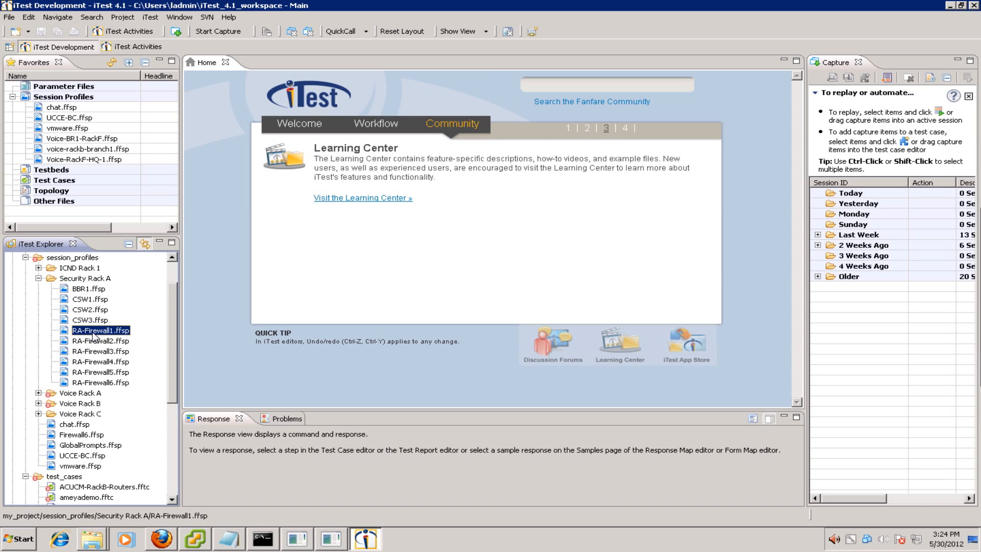
{"action": "double_click", "coordinate": [94, 332]}
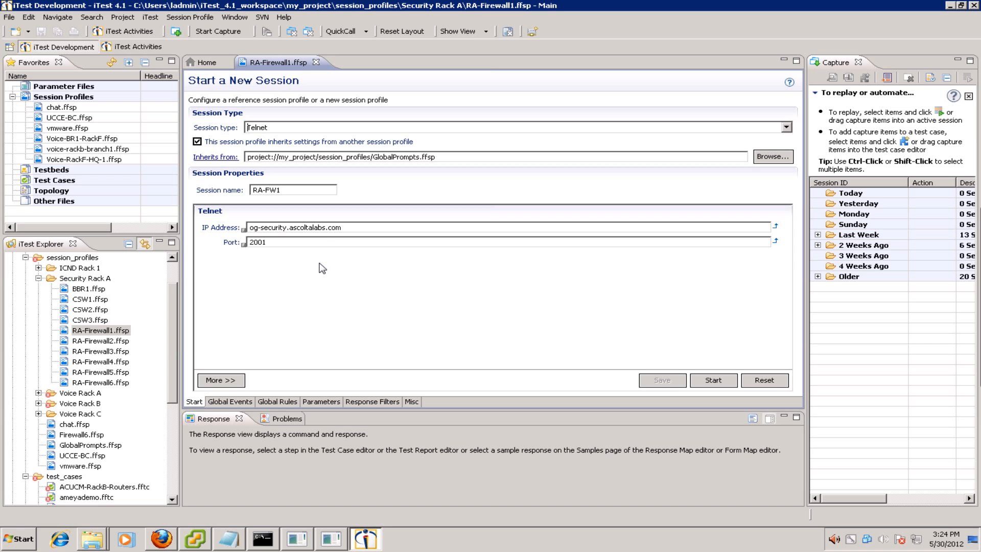
{"action": "left_click", "coordinate": [705, 379]}
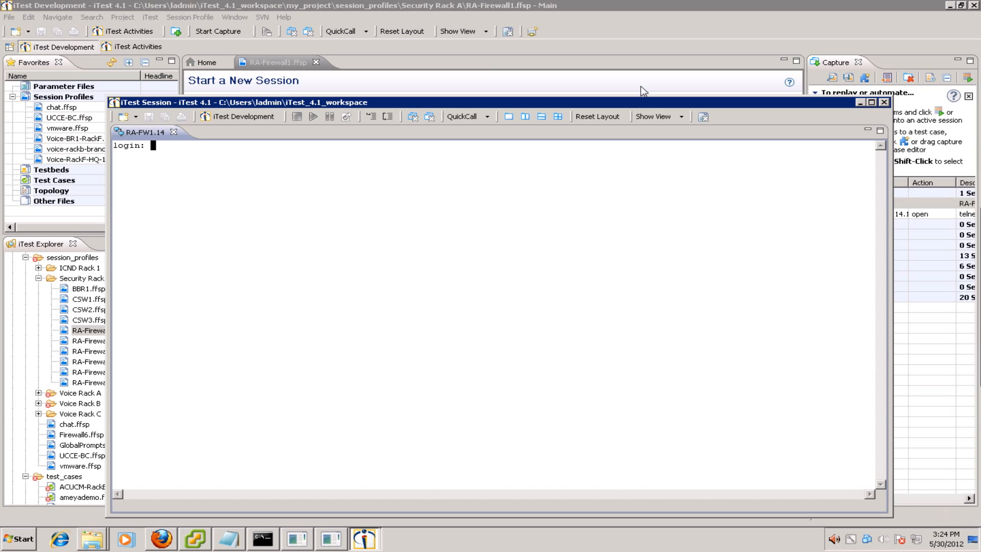
- Log into the firewall, accepting the default firewall mode and enable password
{"action": "left_click_drag", "start_coordinate": [500, 105], "coordinate": [431, 62]}
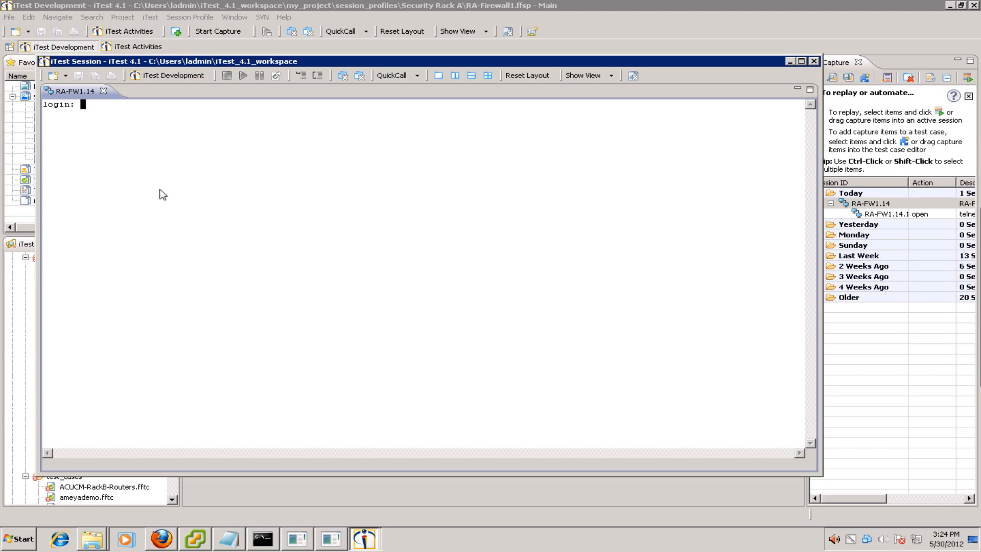
{"action": "key", "text": "Return"}
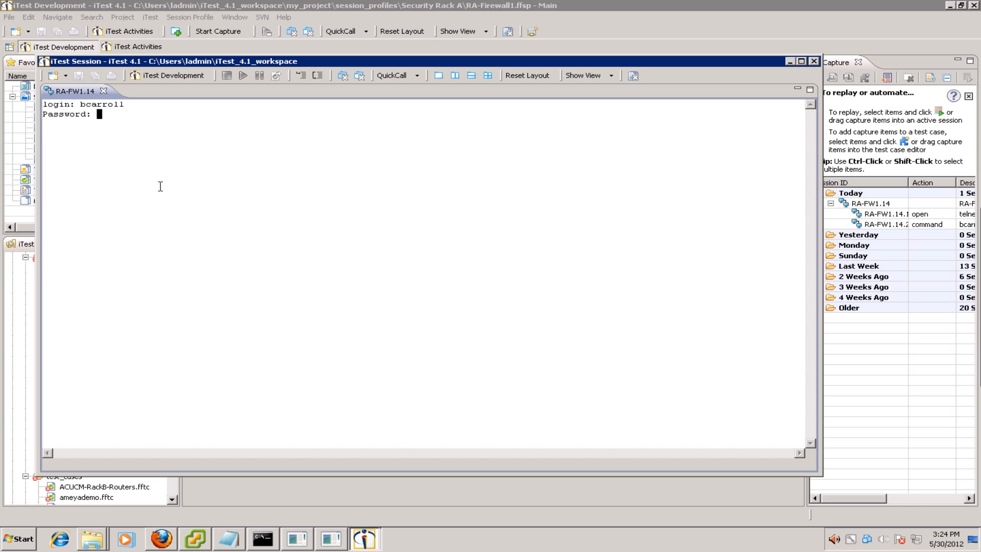
{"action": "key", "text": "Return"}
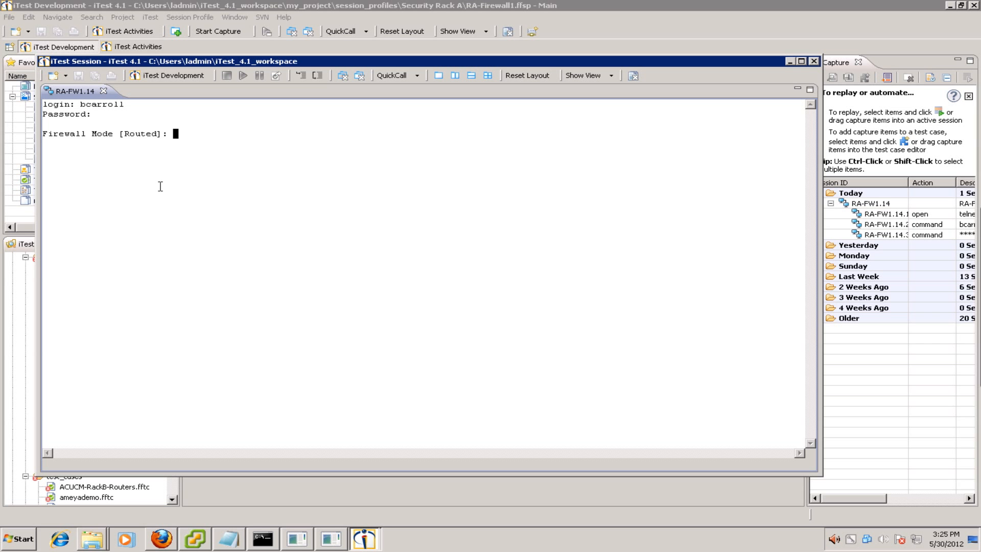
{"action": "key", "text": "Return"}
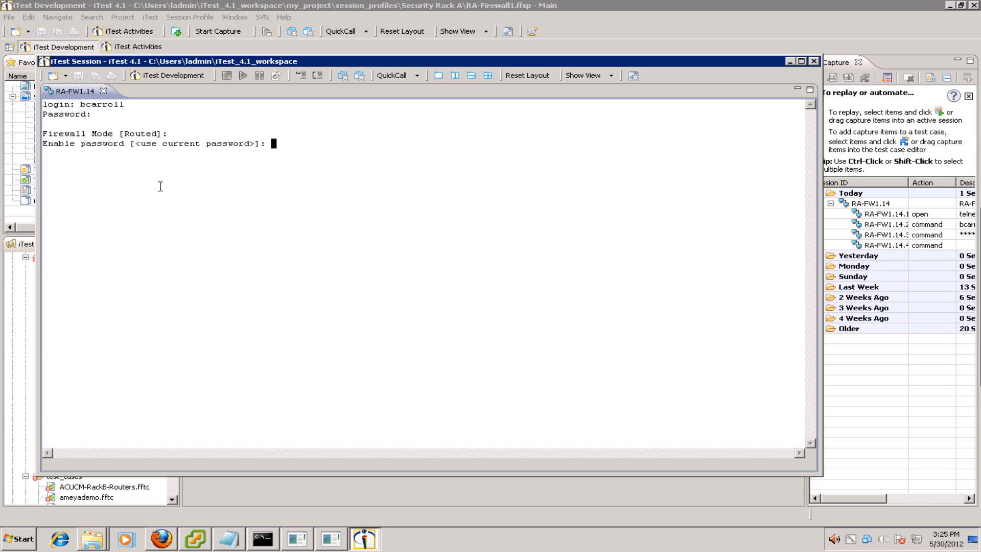
{"action": "key", "text": "Return"}
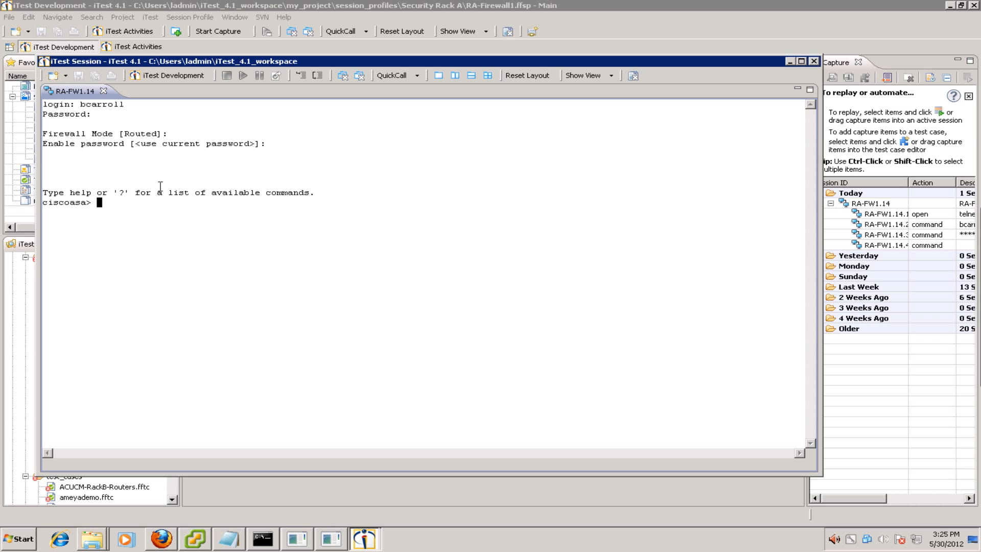
{"action": "key", "text": "Return"}
{"action": "key", "text": "Return"}
{"action": "key", "text": "Return"}
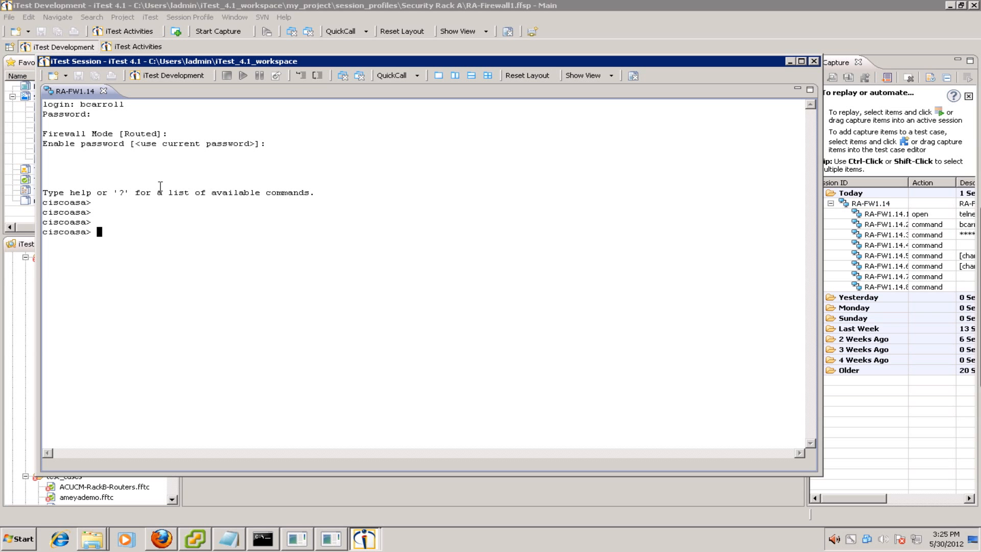
- Enter privileged mode with en, then conf t, and select interface g0/0
{"action": "type", "text": "en"}
{"action": "key", "text": "Return"}
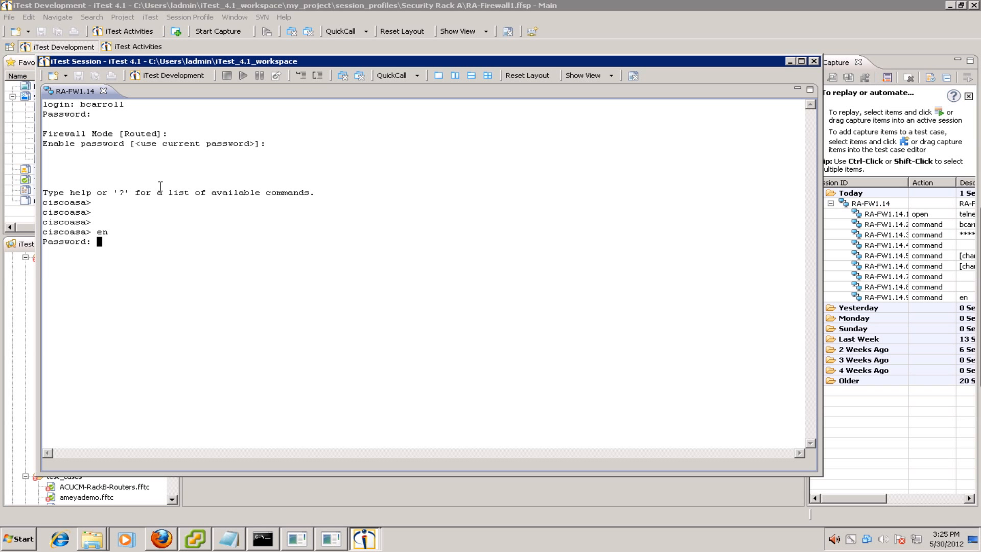
{"action": "key", "text": "Return"}
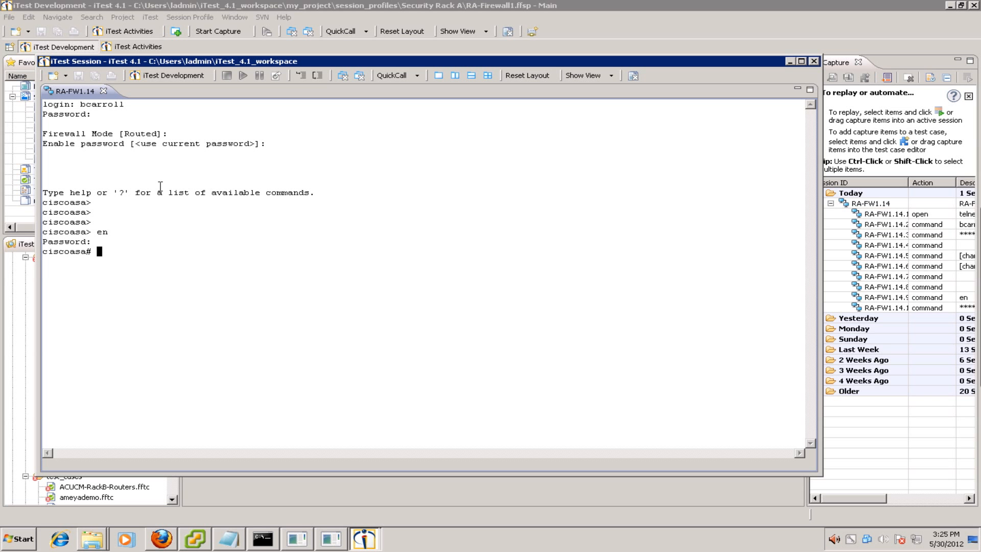
{"action": "type", "text": "conf t"}
{"action": "key", "text": "Return"}
{"action": "type", "text": "in"}
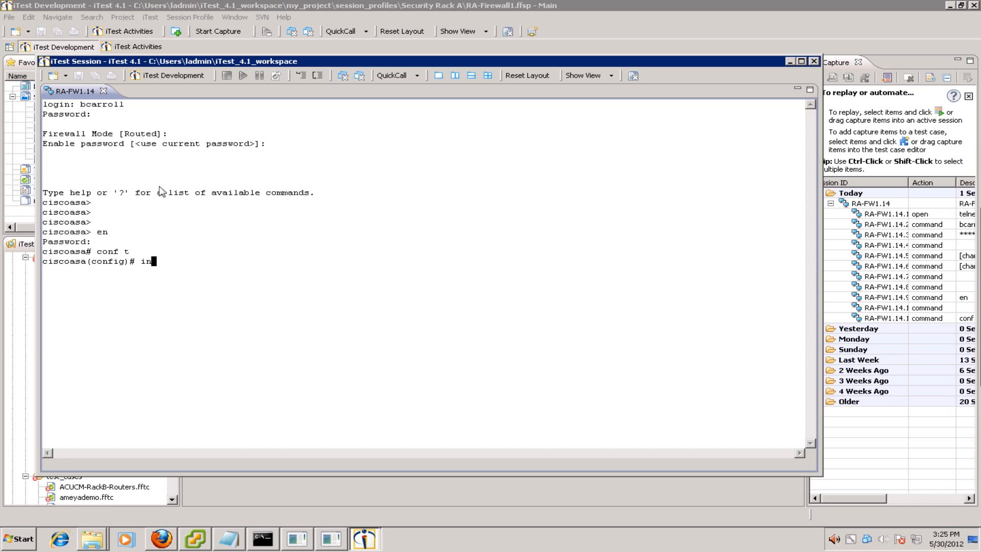
{"action": "type", "text": "t g0/0"}
{"action": "key", "text": "Return"}
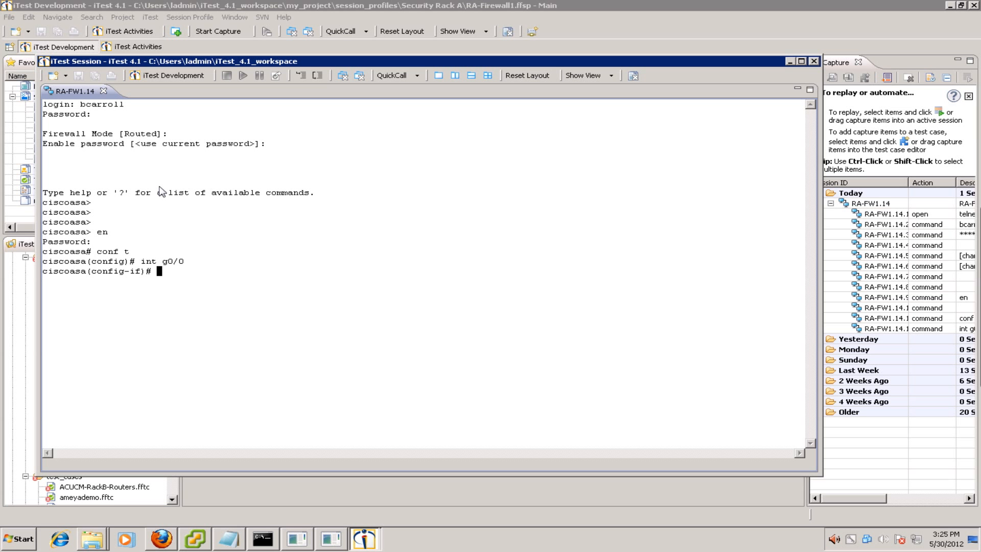
- Give g0/0 address 192.168.1.2 255.255.255.0, name it outside, and enable it with no shut
{"action": "type", "text": "ip add 192.168.1.2 255.255.255.0"}
{"action": "key", "text": "Return"}
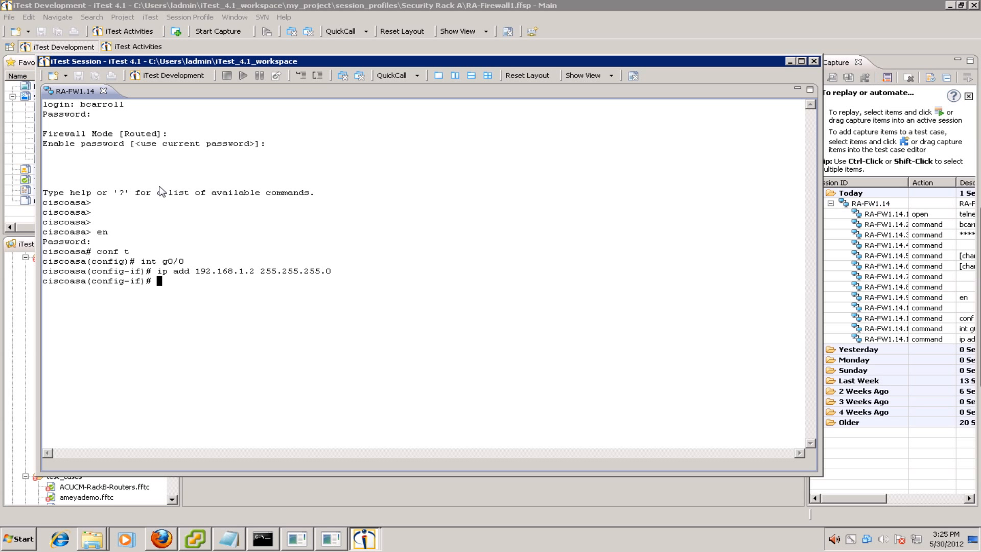
{"action": "type", "text": "nameif outside"}
{"action": "key", "text": "Return"}
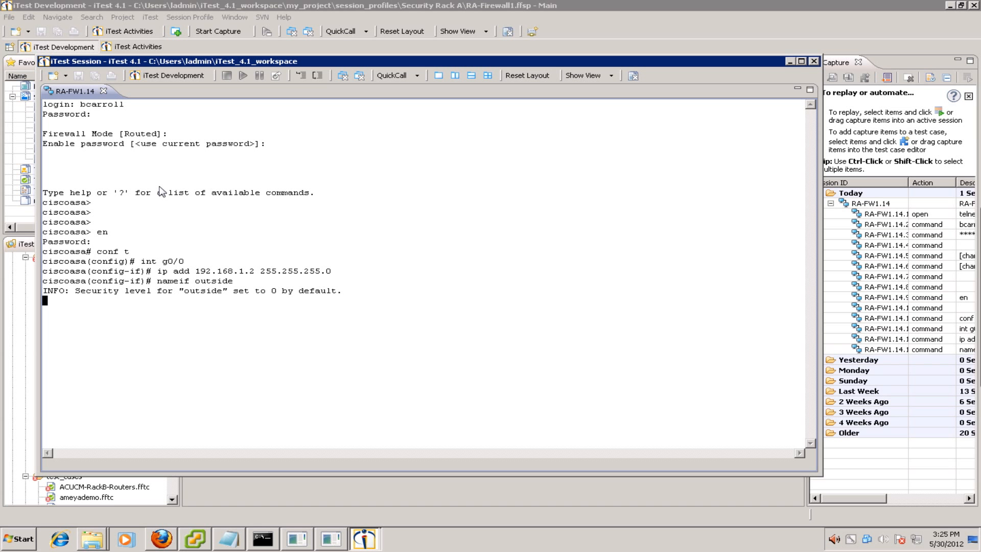
{"action": "key", "text": "Return"}
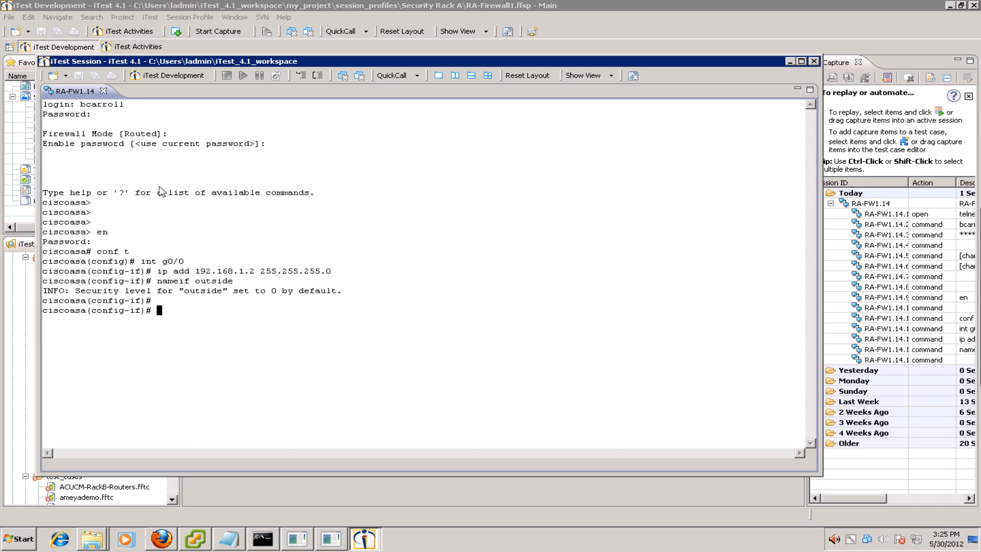
{"action": "type", "text": "no  shut"}
{"action": "key", "text": "Return"}
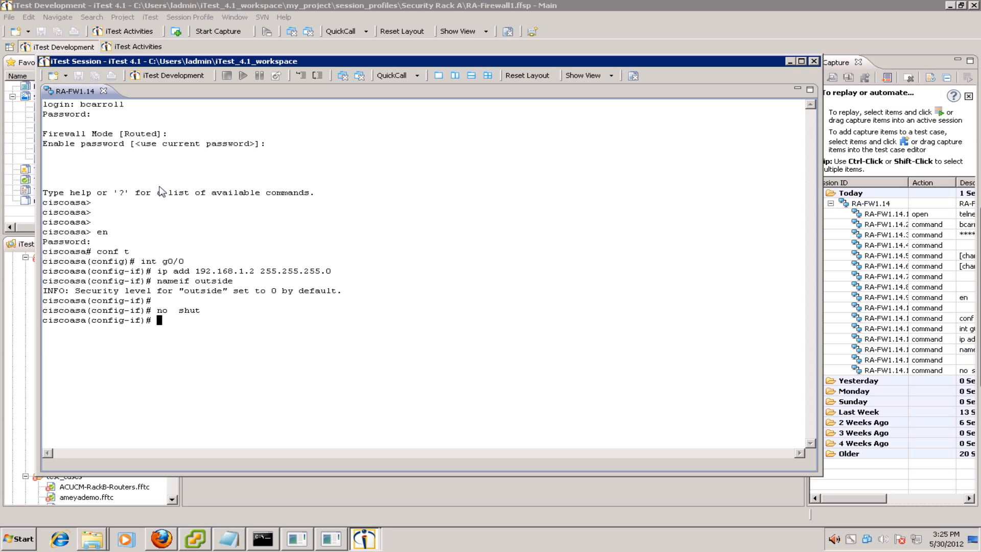
- Set the hostname to iTestASA, leave configuration mode, and save with wr
{"action": "type", "text": "hp"}
{"action": "type", "text": "os"}
{"action": "key", "text": "BackSpace"}
{"action": "key", "text": "BackSpace"}
{"action": "key", "text": "BackSpace"}
{"action": "key", "text": "BackSpace"}
{"action": "type", "text": "hostname iTest ASA"}
{"action": "key", "text": "BackSpace"}
{"action": "key", "text": "BackSpace"}
{"action": "key", "text": "BackSpace"}
{"action": "key", "text": "BackSpace"}
{"action": "type", "text": "ASA"}
{"action": "key", "text": "Return"}
{"action": "type", "text": "end"}
{"action": "key", "text": "Return"}
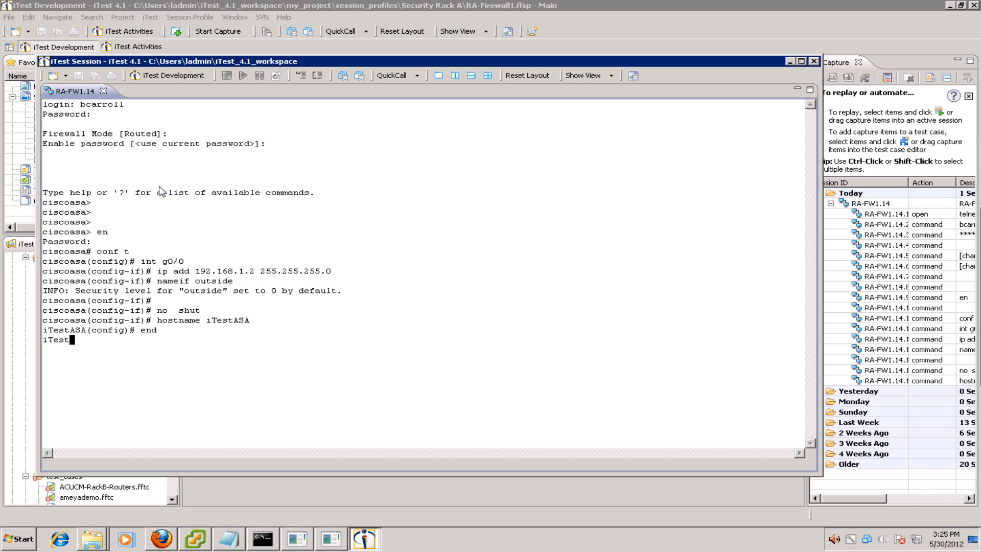
{"action": "type", "text": "wr"}
{"action": "key", "text": "Return"}
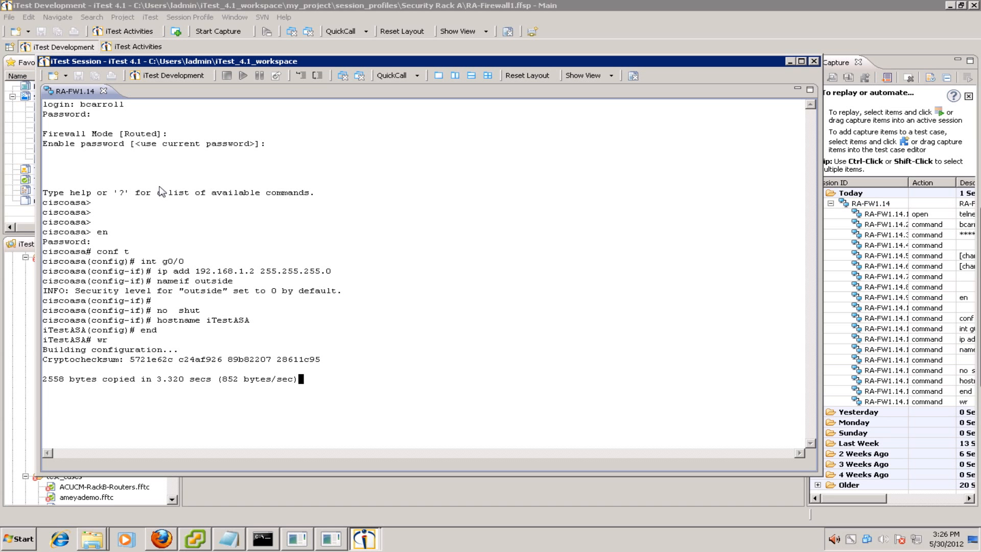
{"action": "key", "text": "Return"}
- List interfaces with sh int ip brie and ping 192.168.1.1
{"action": "key", "text": "Return"}
{"action": "type", "text": "s"}
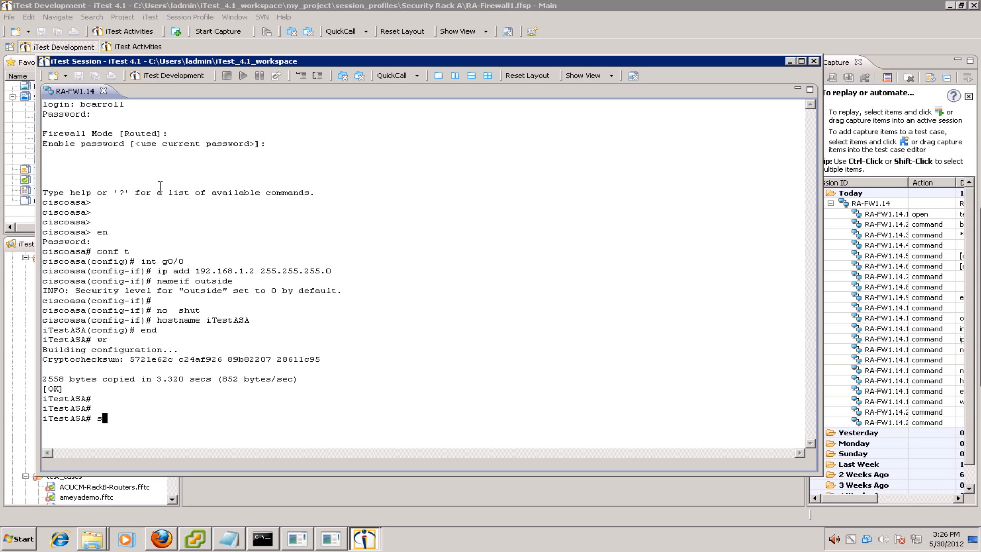
{"action": "type", "text": "h int ip brie"}
{"action": "key", "text": "Return"}
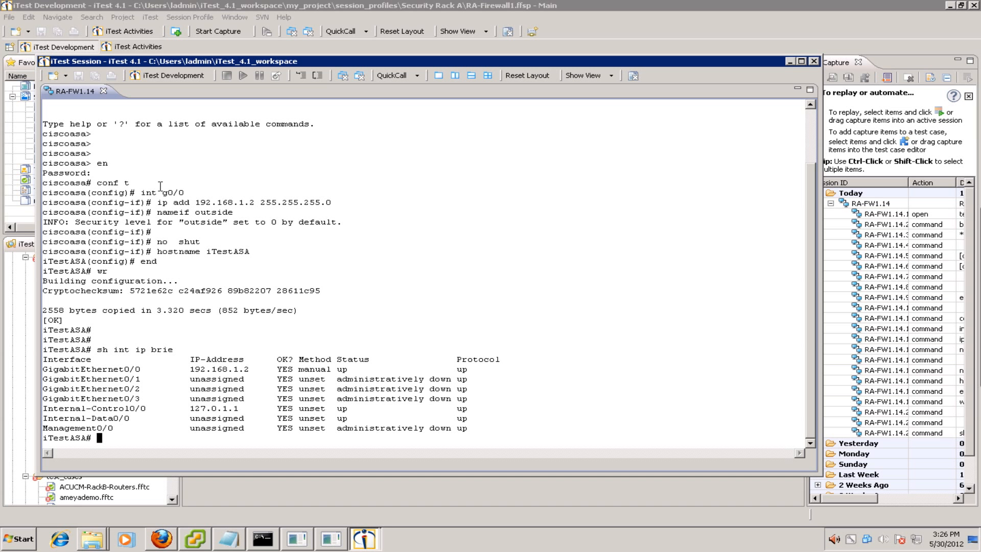
{"action": "type", "text": "ping 192.168.1.1"}
{"action": "key", "text": "Return"}
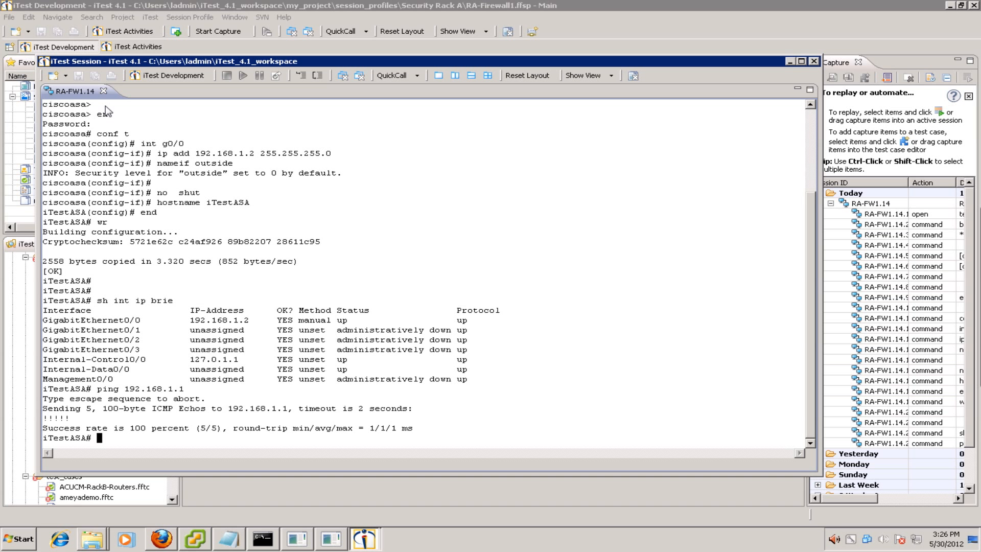
- Enter conf t and run clear conf all to wipe the firewall configuration
{"action": "type", "text": "cea"}
{"action": "key", "text": "BackSpace"}
{"action": "key", "text": "BackSpace"}
{"action": "type", "text": "lear"}
{"action": "key", "text": "BackSpace"}
{"action": "key", "text": "BackSpace"}
{"action": "key", "text": "BackSpace"}
{"action": "key", "text": "BackSpace"}
{"action": "key", "text": "BackSpace"}
{"action": "type", "text": "conf t"}
{"action": "key", "text": "Return"}
{"action": "type", "text": "clear "}
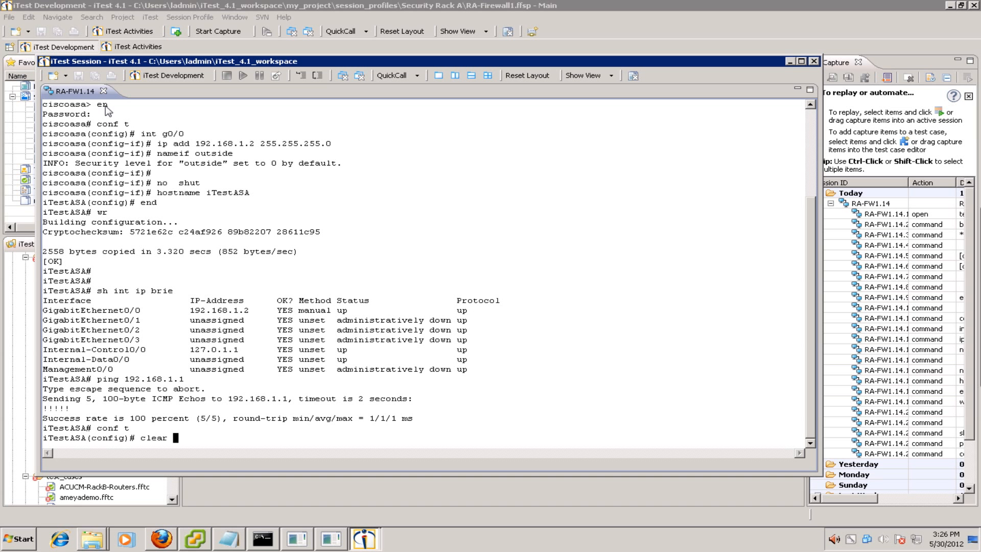
{"action": "type", "text": "conf all"}
{"action": "key", "text": "Return"}
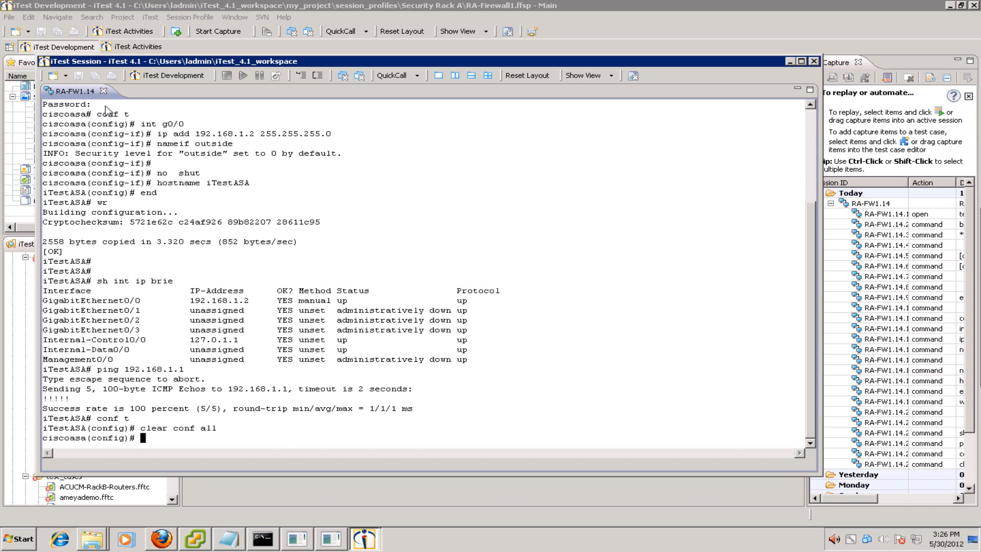
{"action": "key", "text": "Return"}
{"action": "key", "text": "Return"}
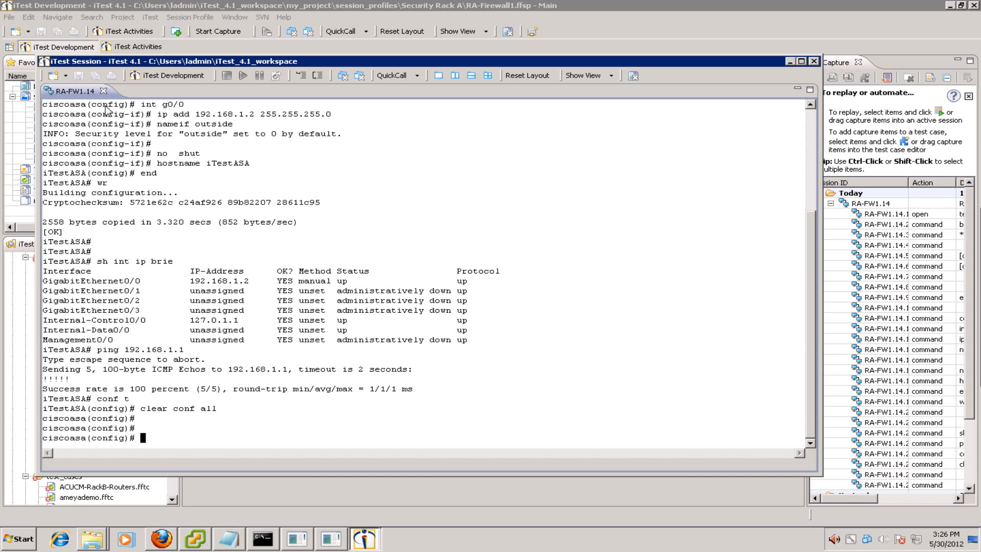
- Close the live firewall session, accept the profile update, and close the RA-Firewall1 editor
{"action": "left_click", "coordinate": [814, 61]}
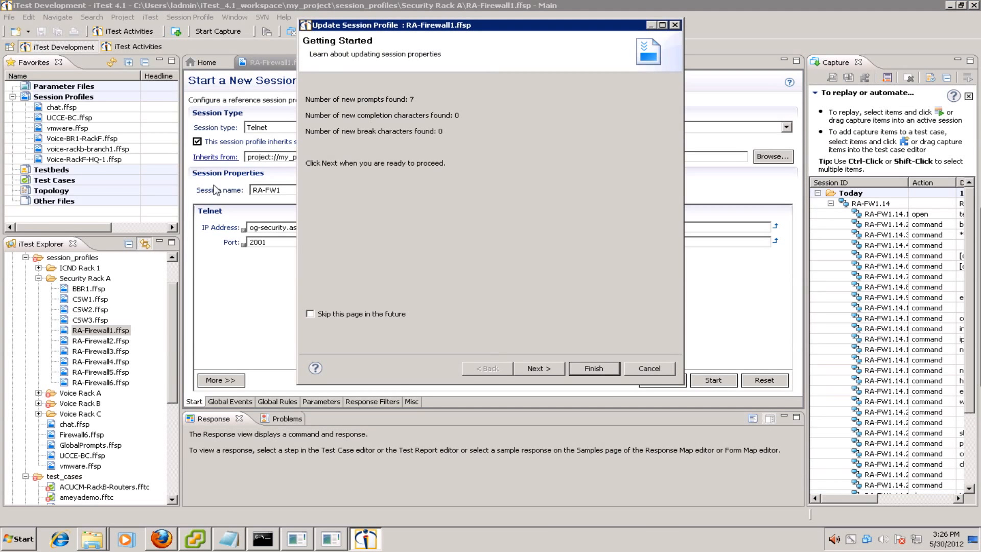
{"action": "left_click", "coordinate": [593, 369]}
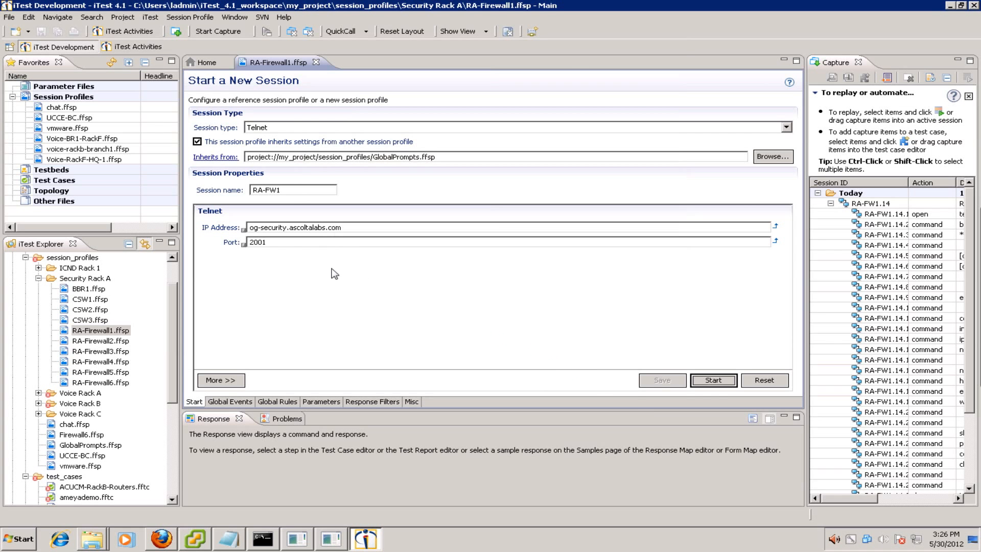
{"action": "left_click", "coordinate": [316, 62]}
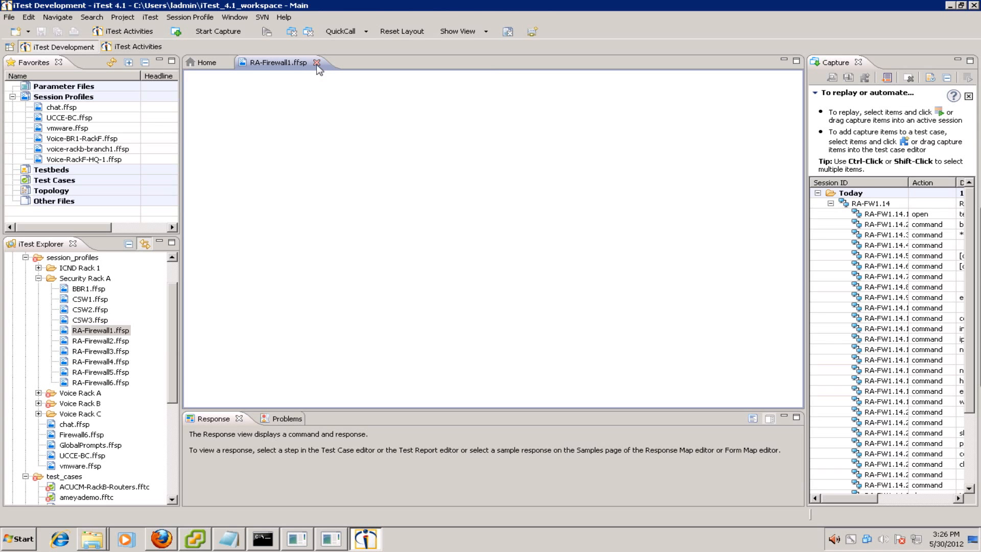
- Add all captured RA-FW1.14 steps to a new test case named iTest-Post
{"action": "left_click", "coordinate": [852, 202]}
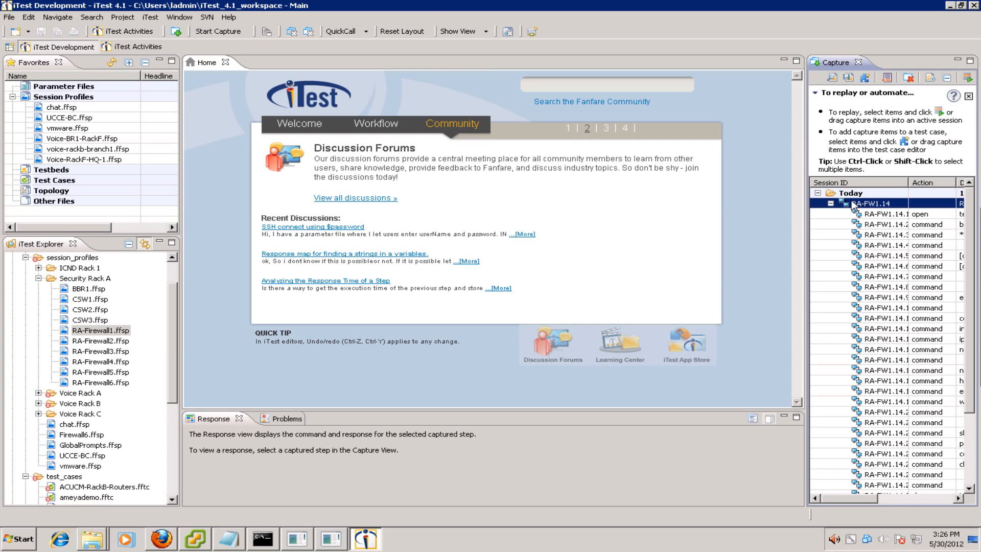
{"action": "left_click_drag", "start_coordinate": [967, 231], "coordinate": [968, 286]}
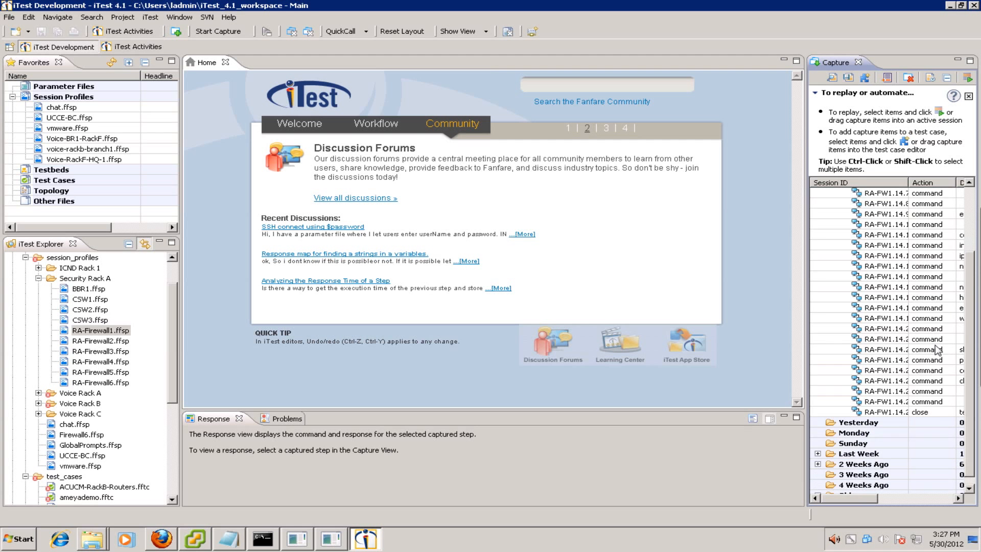
{"action": "left_click", "coordinate": [892, 402], "text": "shift"}
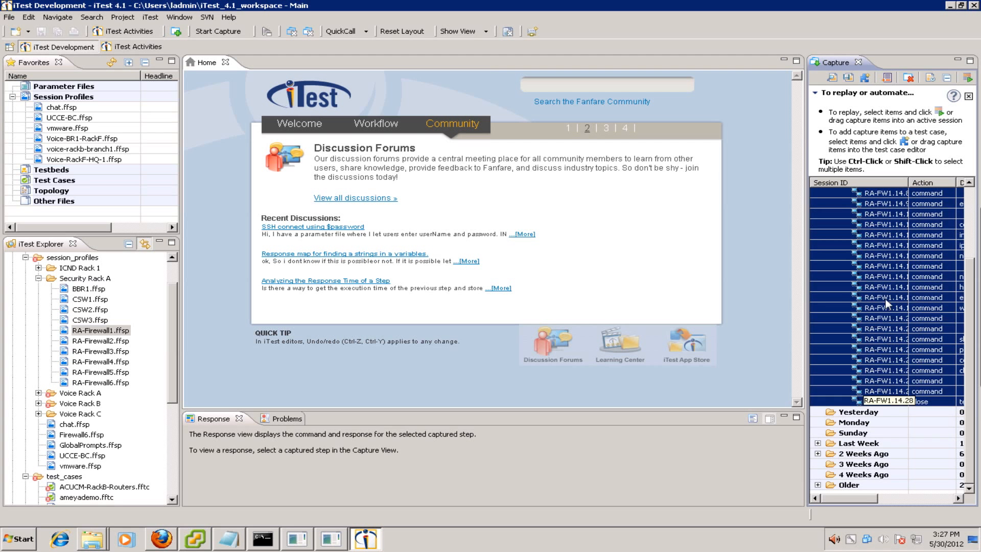
{"action": "right_click", "coordinate": [893, 274]}
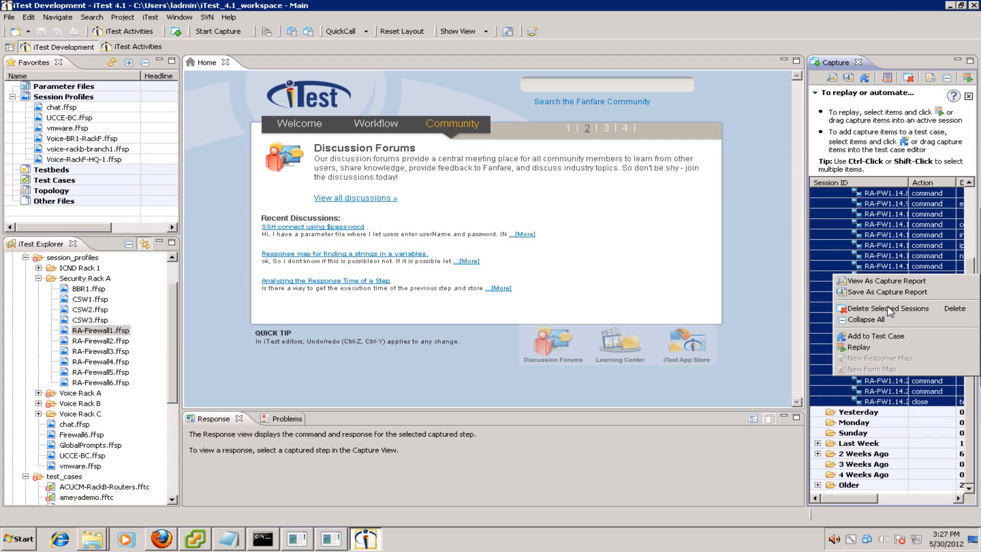
{"action": "left_click", "coordinate": [913, 336]}
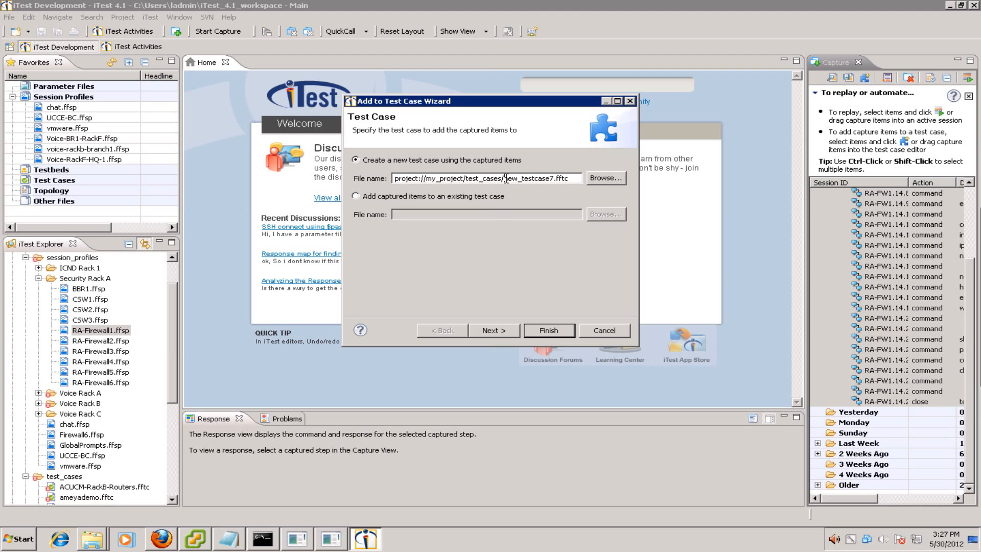
{"action": "left_click_drag", "start_coordinate": [506, 178], "coordinate": [553, 179]}
{"action": "type", "text": "iTest"}
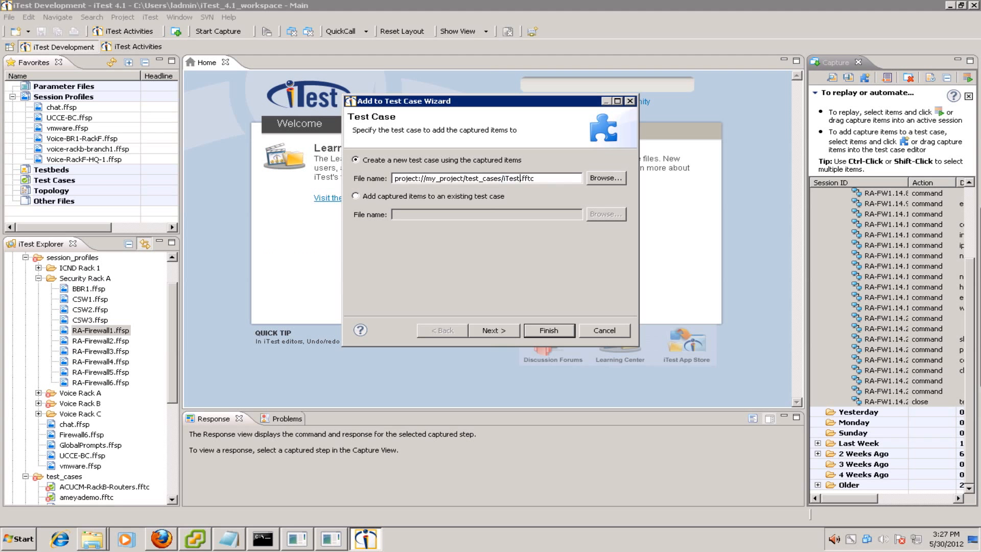
{"action": "type", "text": "-Post"}
{"action": "key", "text": "Return"}
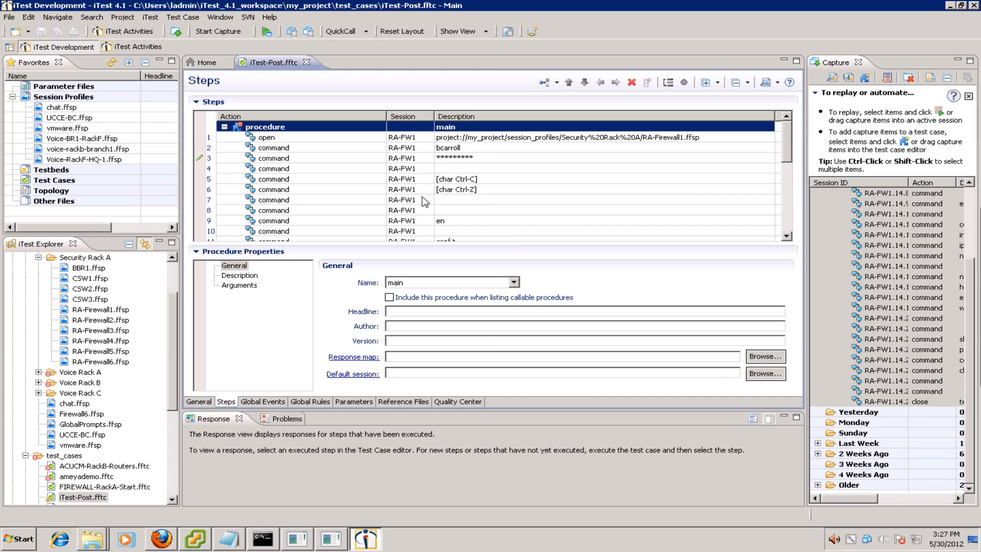
- Delete steps 5–10 (Ctrl-C, Ctrl-Z, en and blank commands) from the Steps table
{"action": "left_click", "coordinate": [285, 170]}
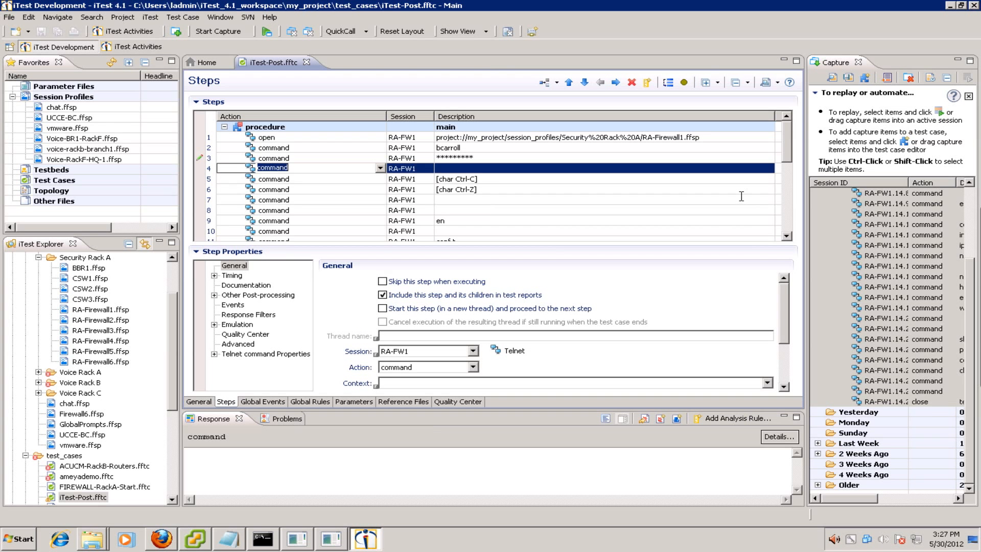
{"action": "left_click_drag", "start_coordinate": [790, 163], "coordinate": [791, 182]}
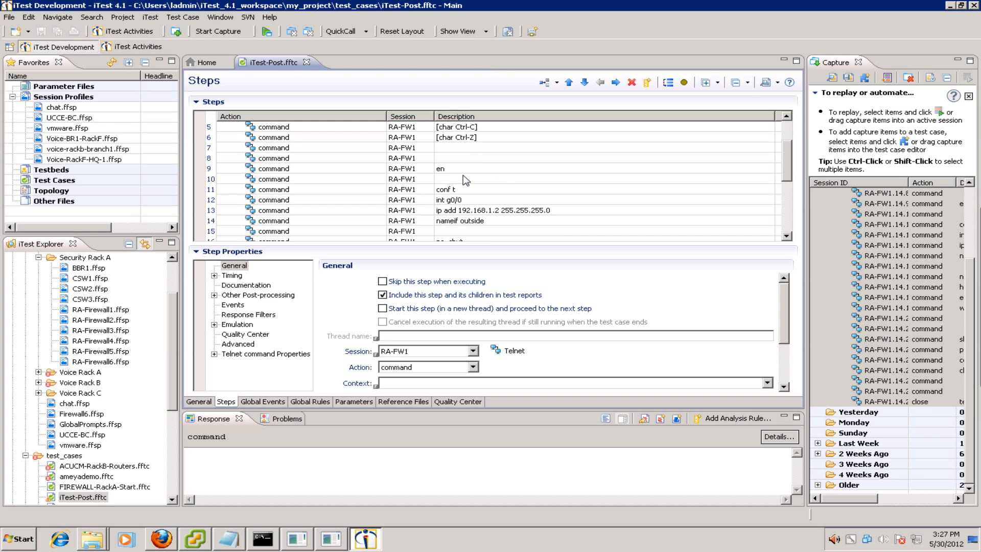
{"action": "left_click", "coordinate": [316, 180], "text": "shift"}
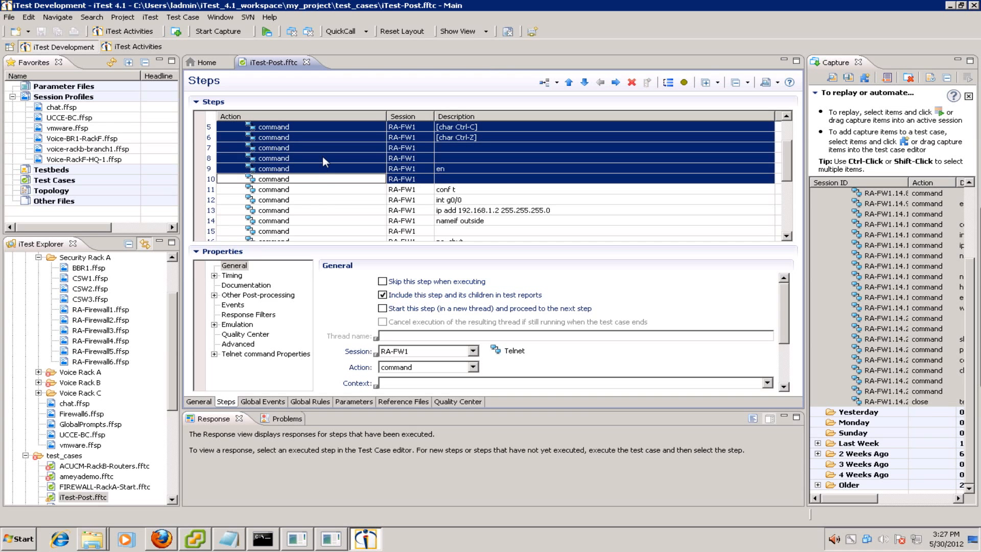
{"action": "right_click", "coordinate": [329, 139]}
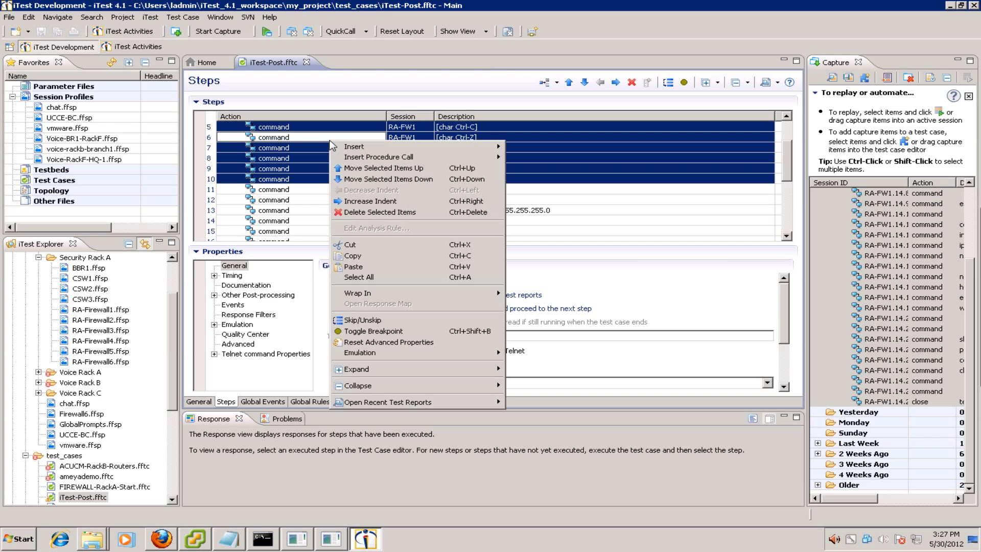
{"action": "left_click", "coordinate": [371, 210]}
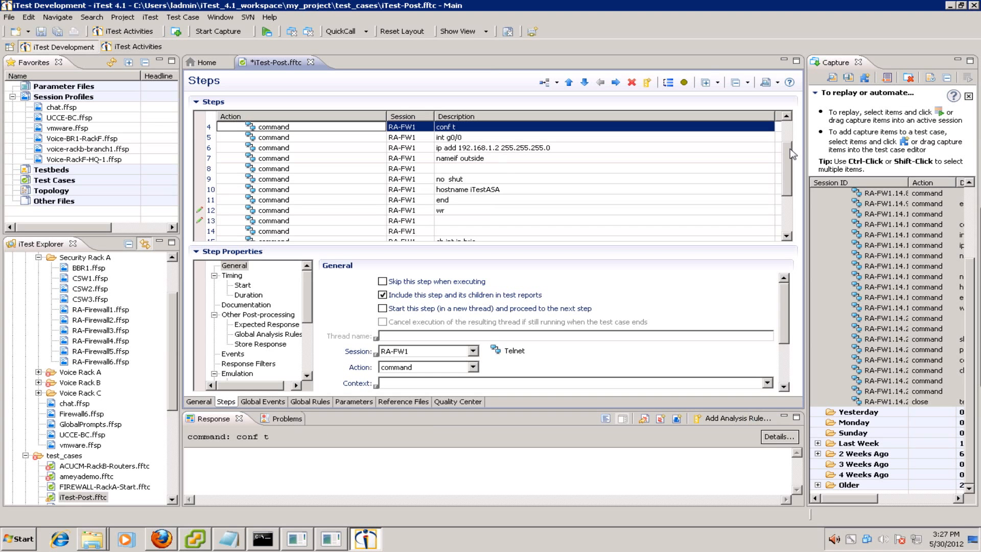
- Scroll through the remaining 21 iTest-Post steps to review them
{"action": "left_click_drag", "start_coordinate": [786, 154], "coordinate": [791, 122]}
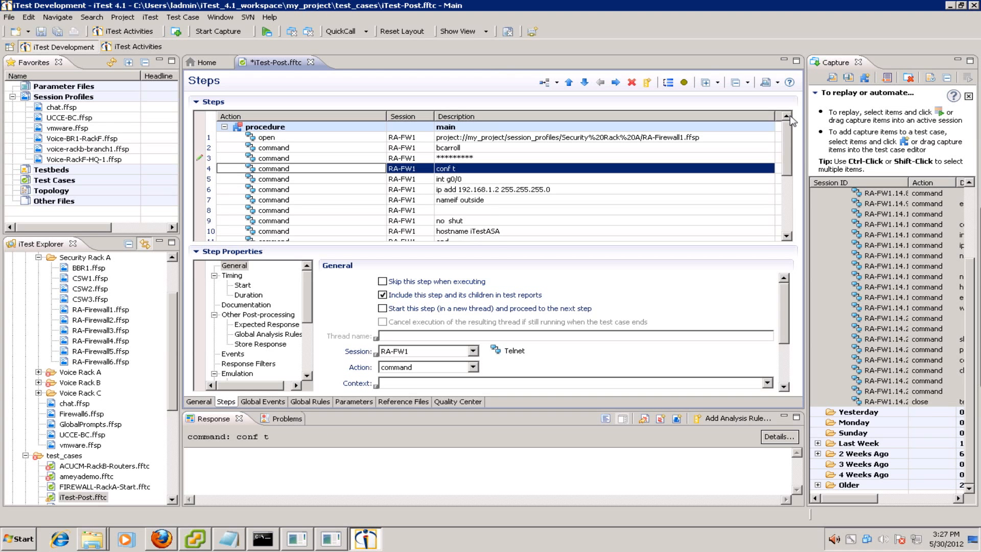
{"action": "left_click", "coordinate": [787, 236]}
{"action": "left_click", "coordinate": [788, 236]}
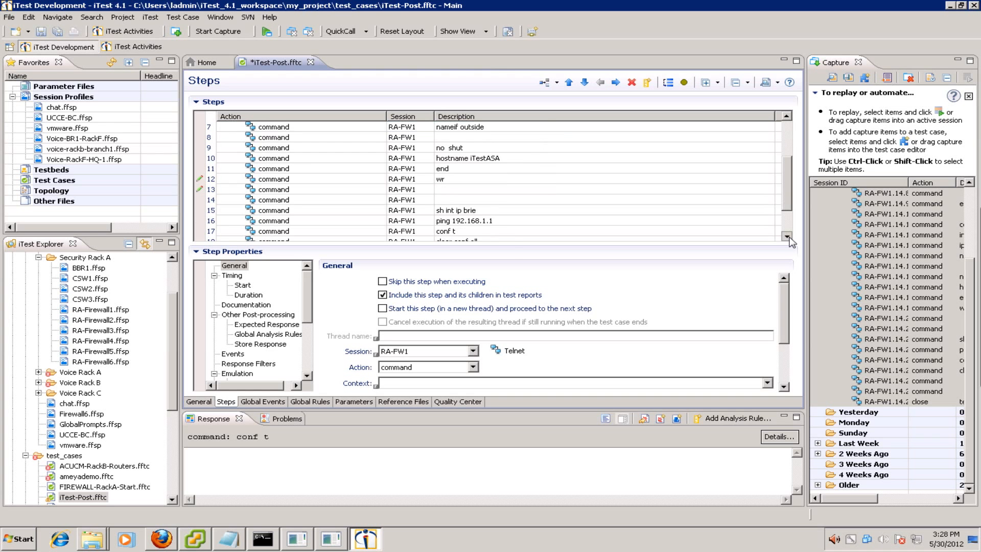
{"action": "left_click", "coordinate": [787, 236]}
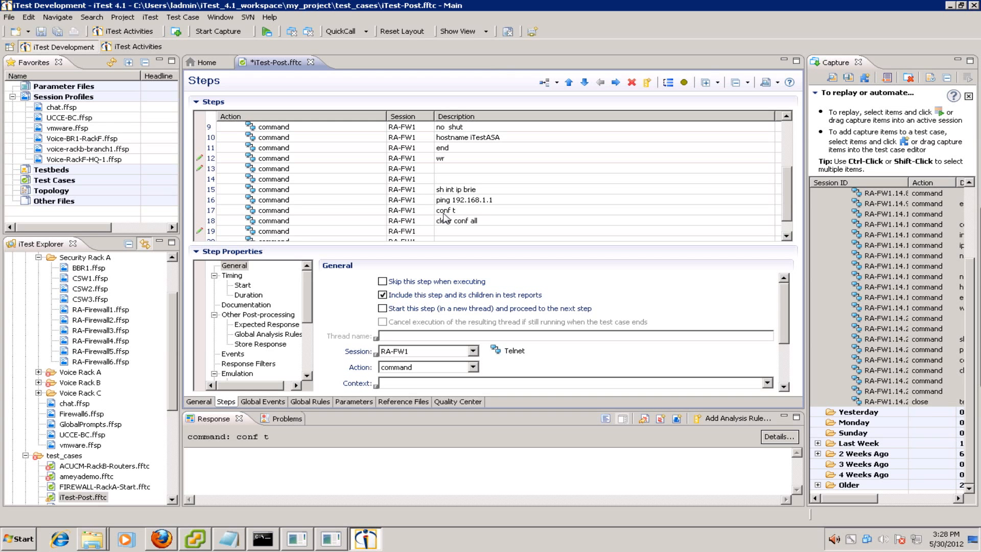
{"action": "scroll", "coordinate": [448, 219], "scroll_direction": "down", "scroll_amount": 1}
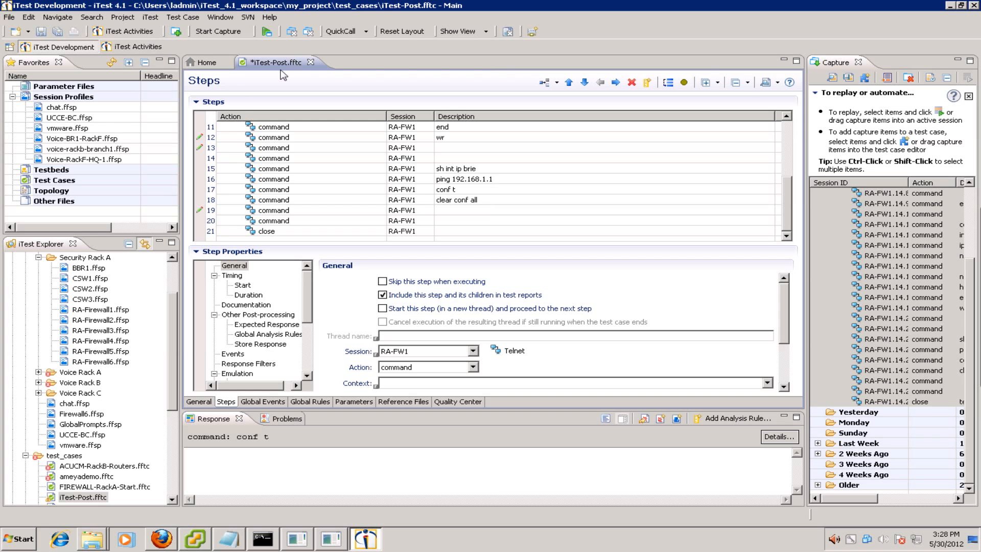
- Run iTest-Post twice, the latest run producing report 280: Indeterminate with 3 issues
{"action": "left_click", "coordinate": [268, 31]}
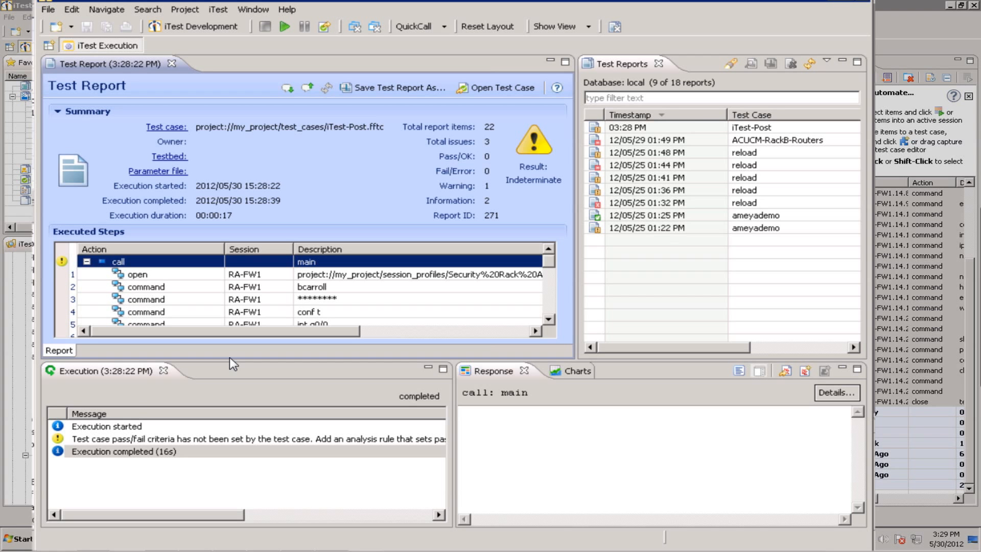
{"action": "left_click", "coordinate": [285, 31]}
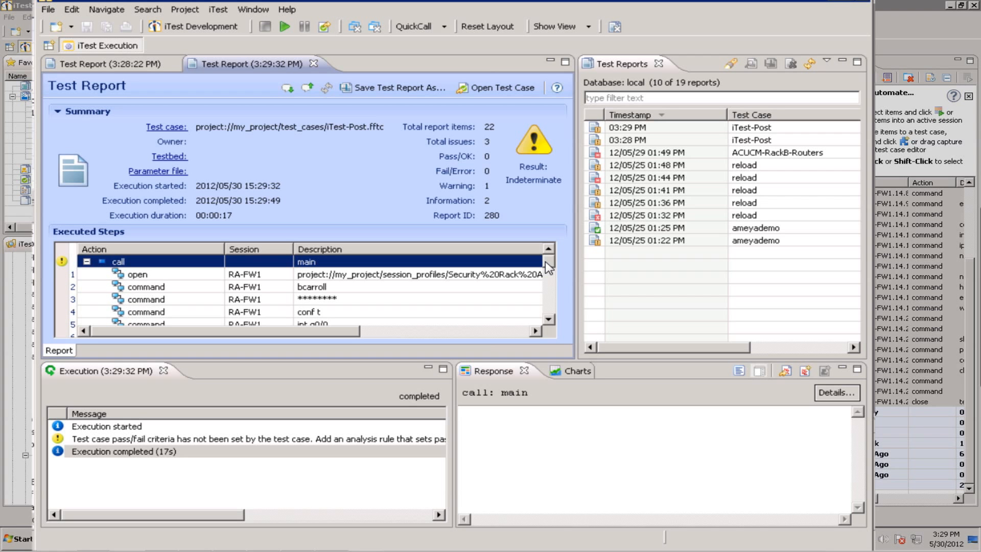
- Scroll report 280's executed steps to the final close, then close the Test Reports list
{"action": "left_click_drag", "start_coordinate": [548, 267], "coordinate": [543, 310]}
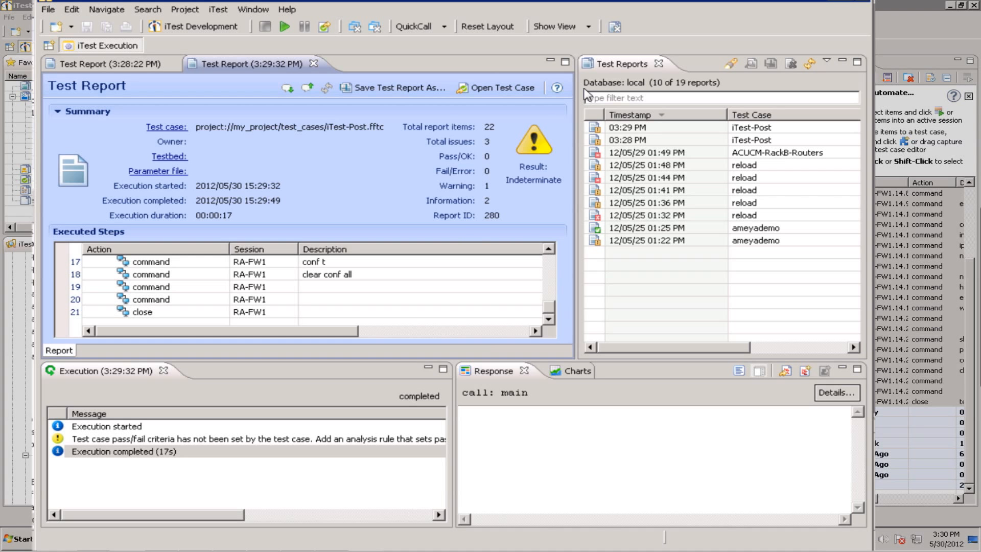
{"action": "left_click", "coordinate": [660, 63]}
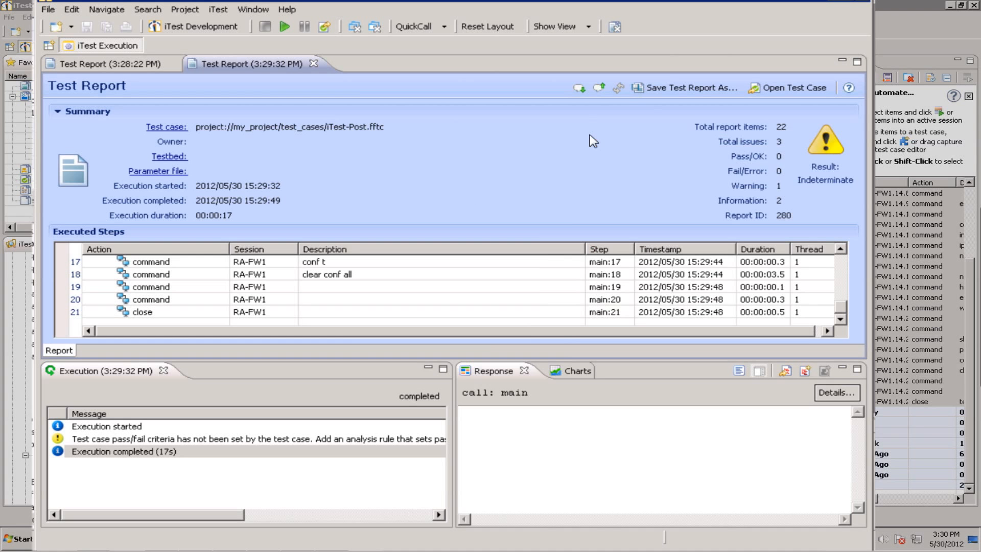